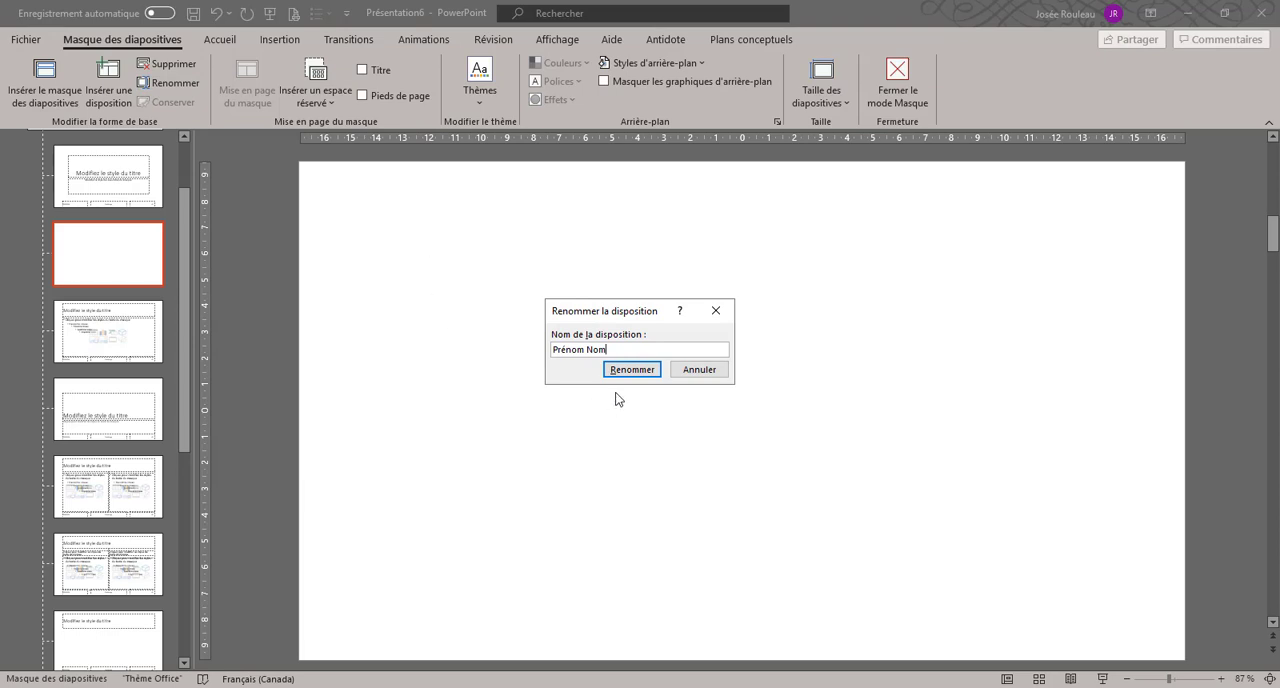
# Step: Confirm the layout name Prénom Nom and insert the picture télévision.png into this layout
pyautogui.click(630, 370)
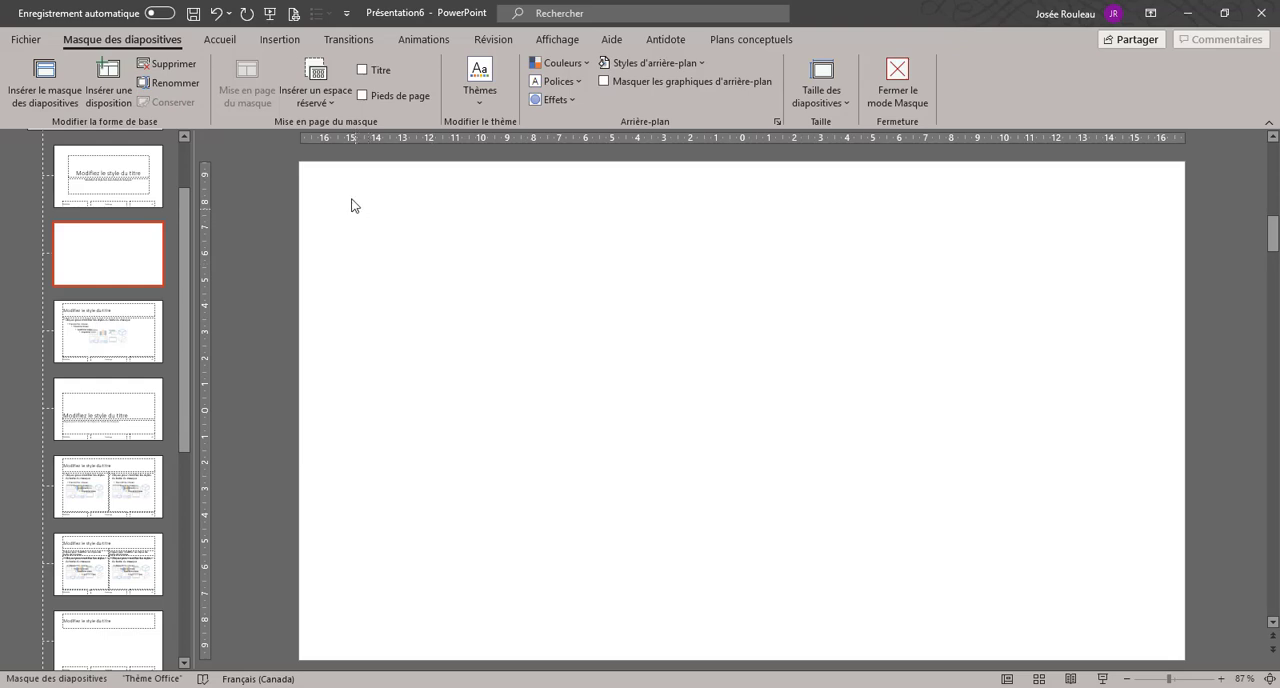
pyautogui.click(279, 41)
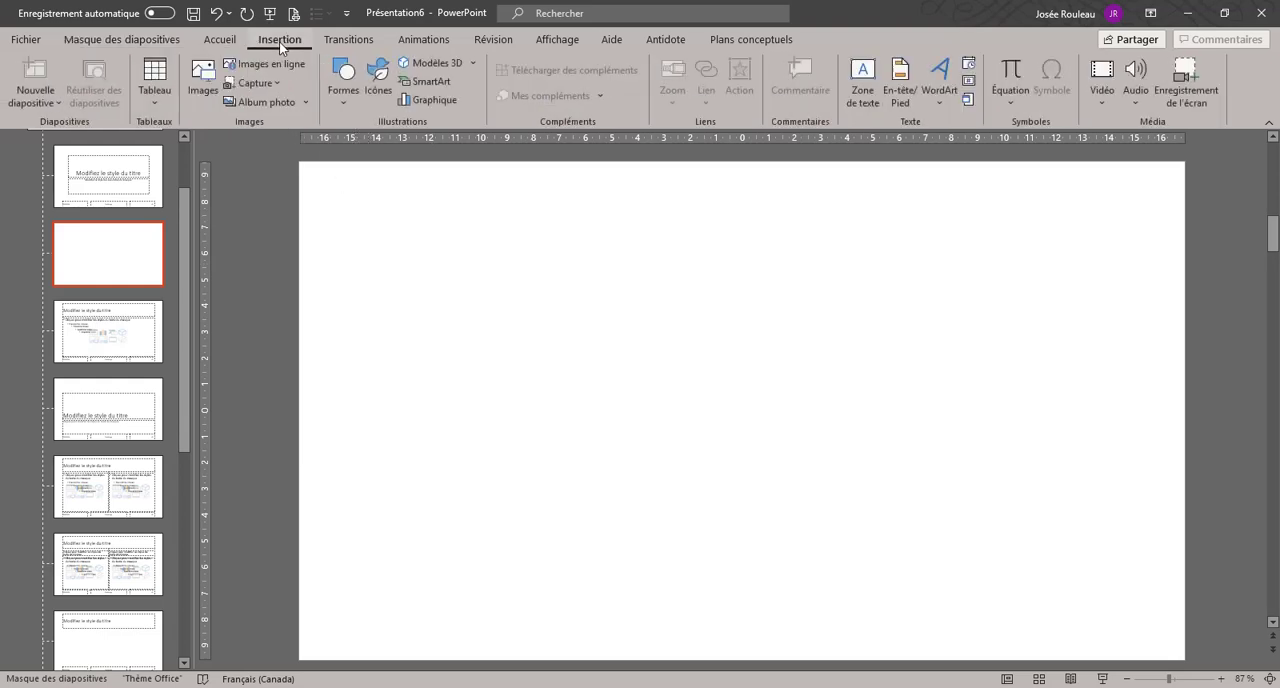
pyautogui.click(205, 78)
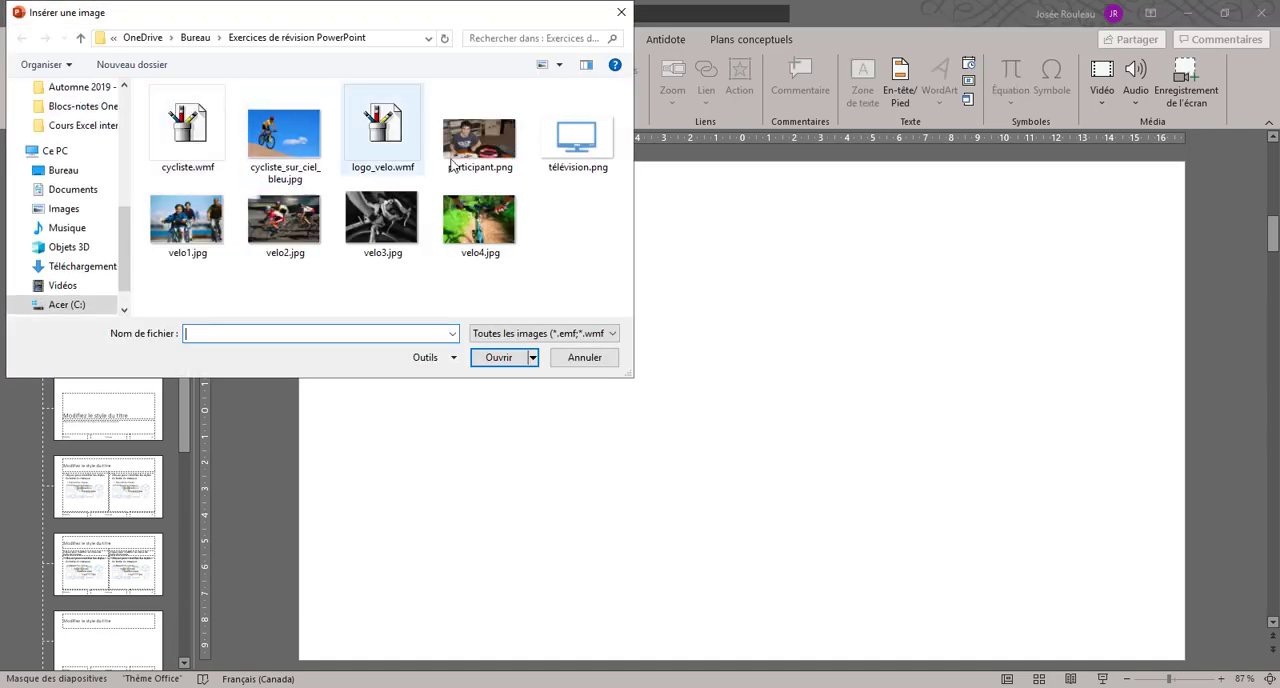
pyautogui.doubleClick(587, 140)
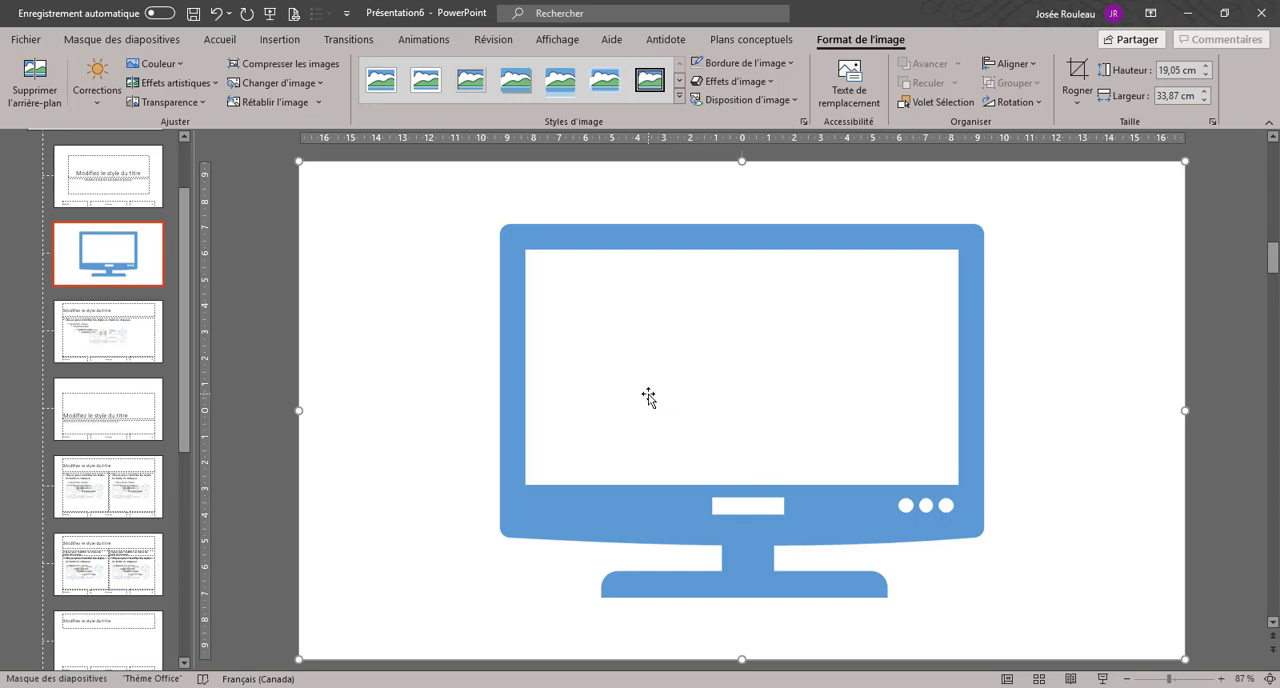
# Step: Close the slide master view and apply the Prénom Nom layout to the first slide
pyautogui.click(157, 38)
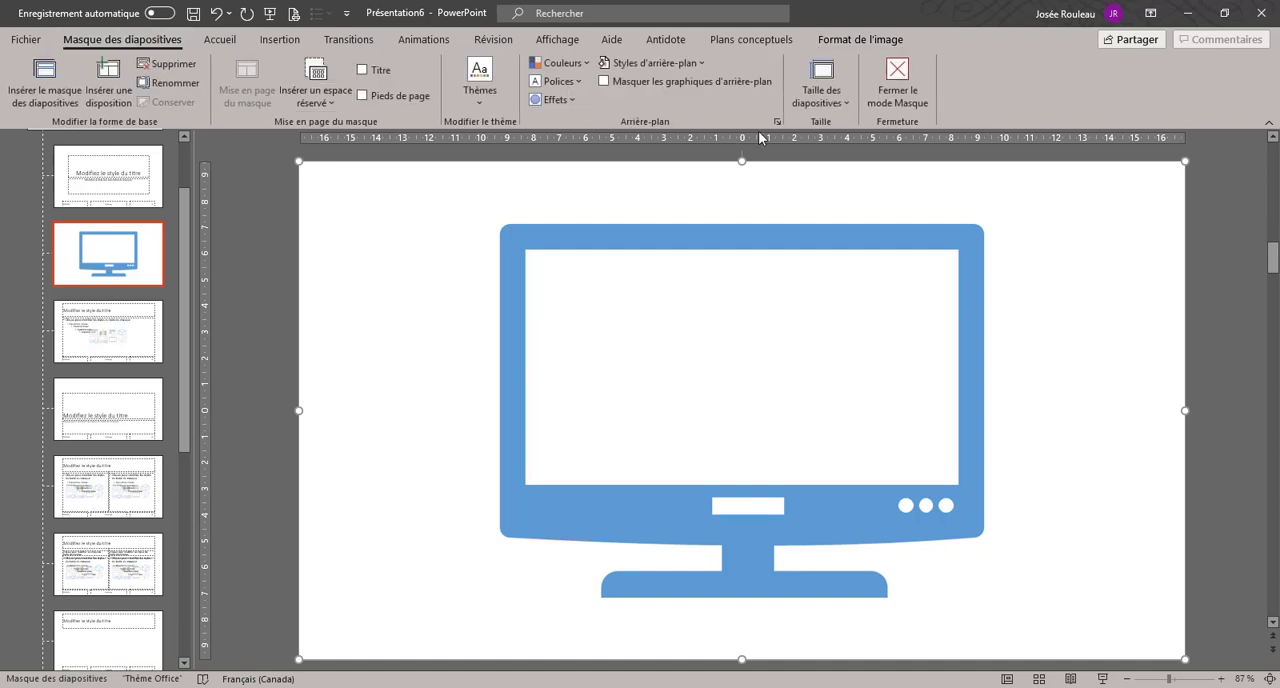
pyautogui.click(893, 90)
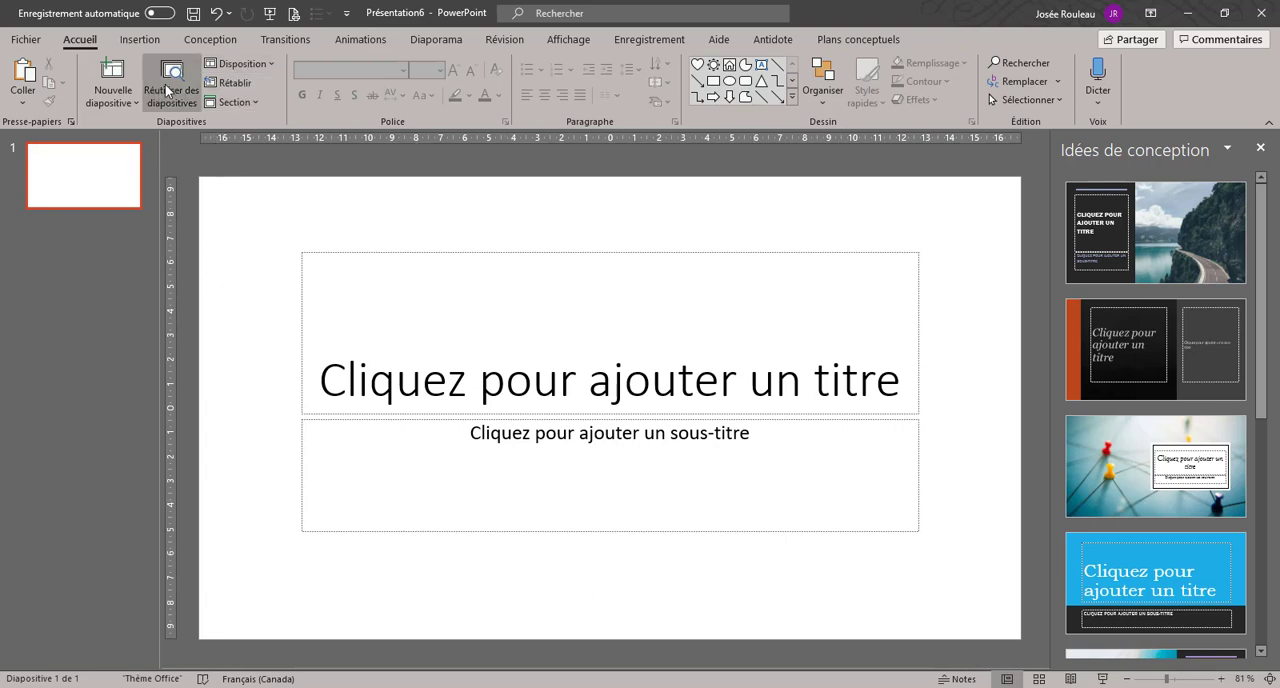
pyautogui.click(250, 66)
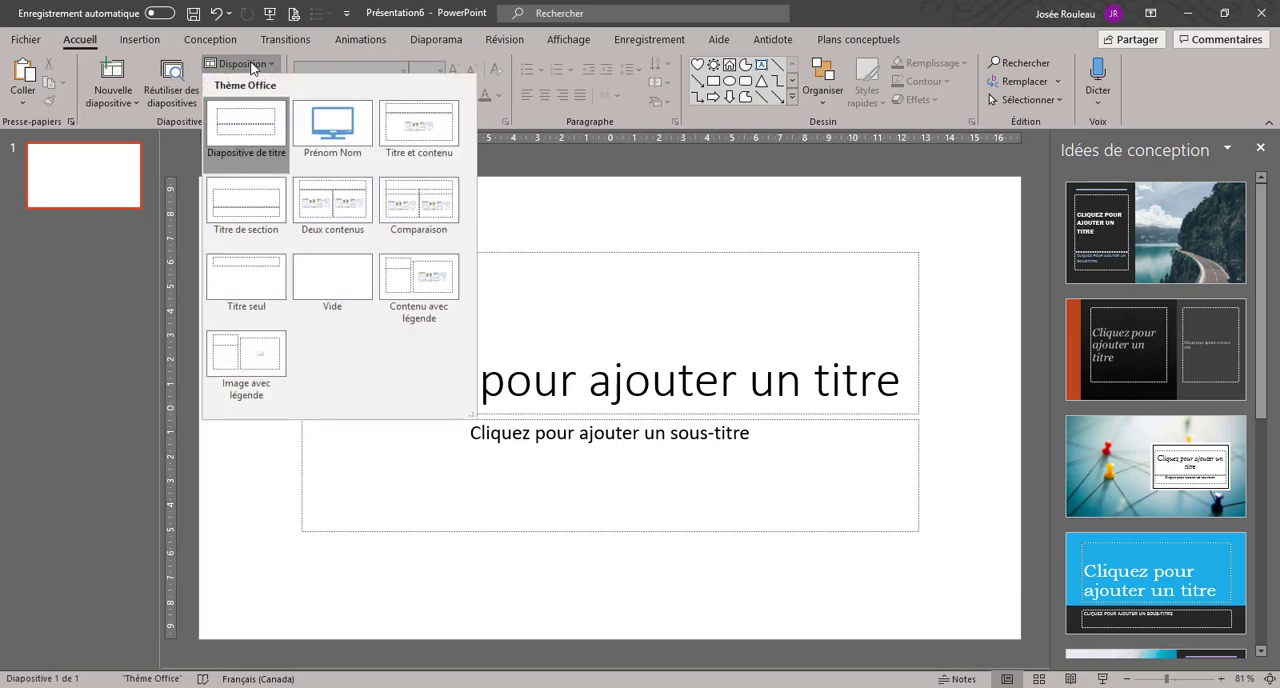
pyautogui.click(323, 137)
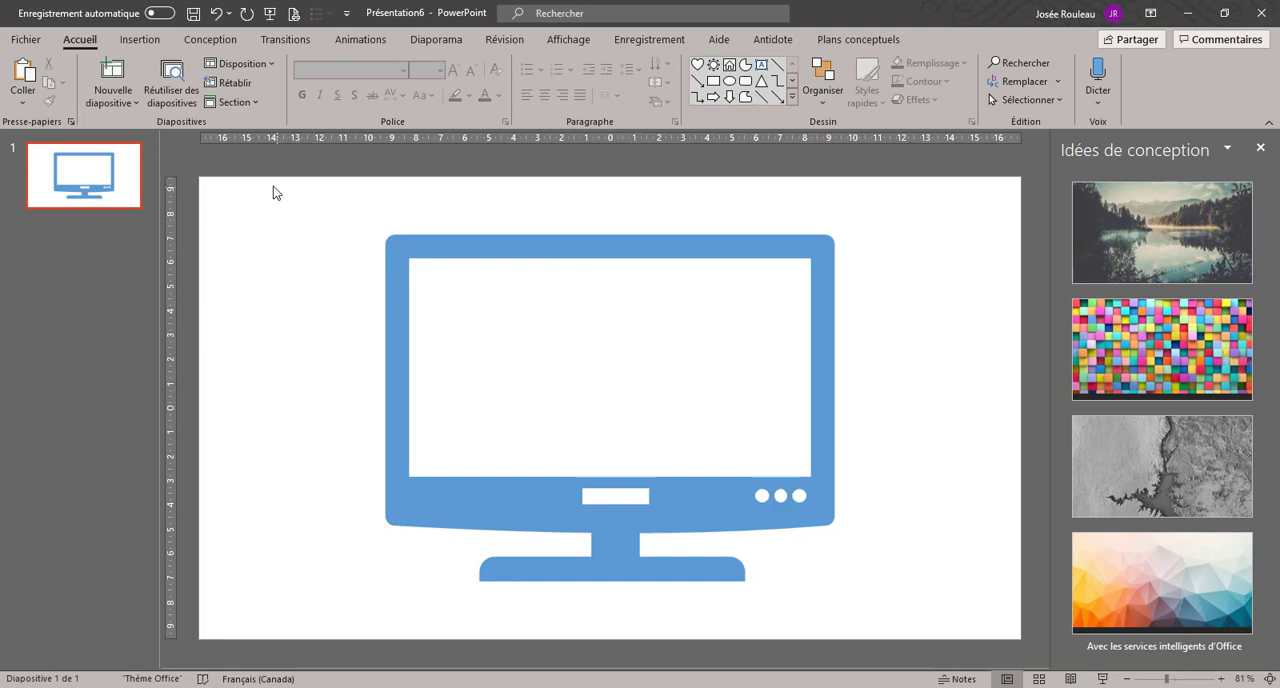
# Step: Draw a rounded rectangle over the television's body, fitting its left and upper edges, about 12.03 cm high and 18.58 cm wide
pyautogui.click(140, 40)
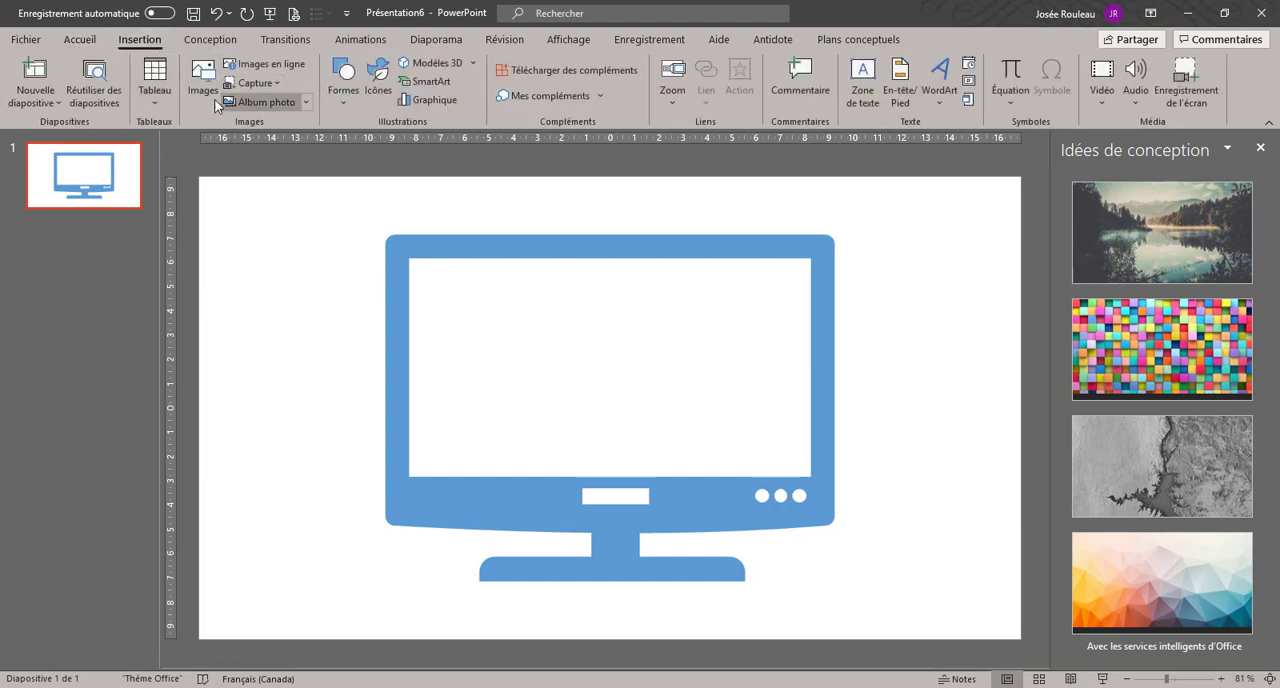
pyautogui.click(357, 108)
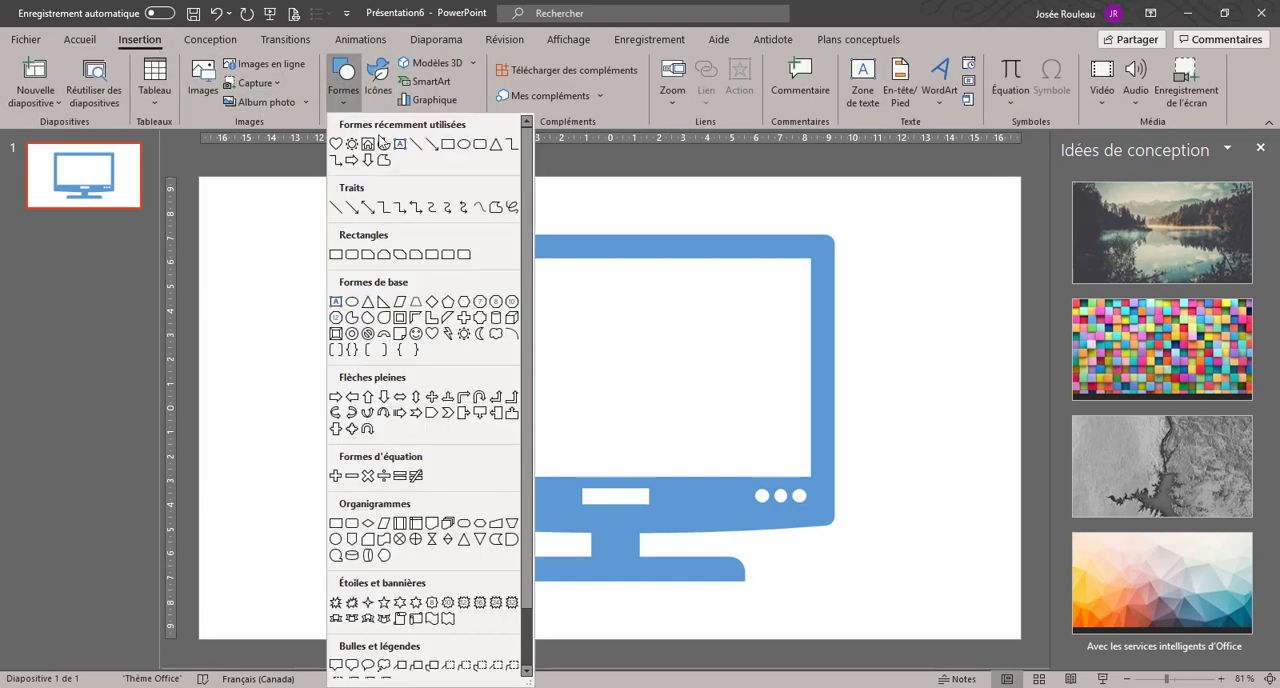
pyautogui.click(480, 145)
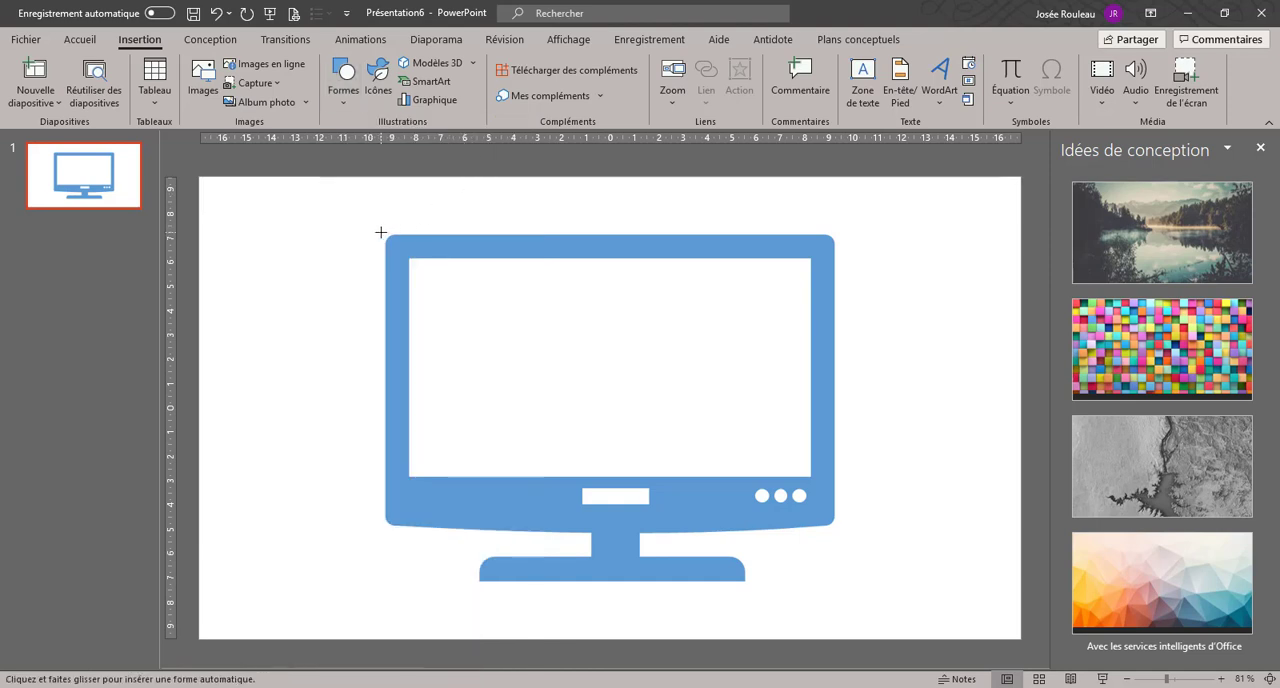
pyautogui.moveTo(381, 232); pyautogui.dragTo(834, 526)
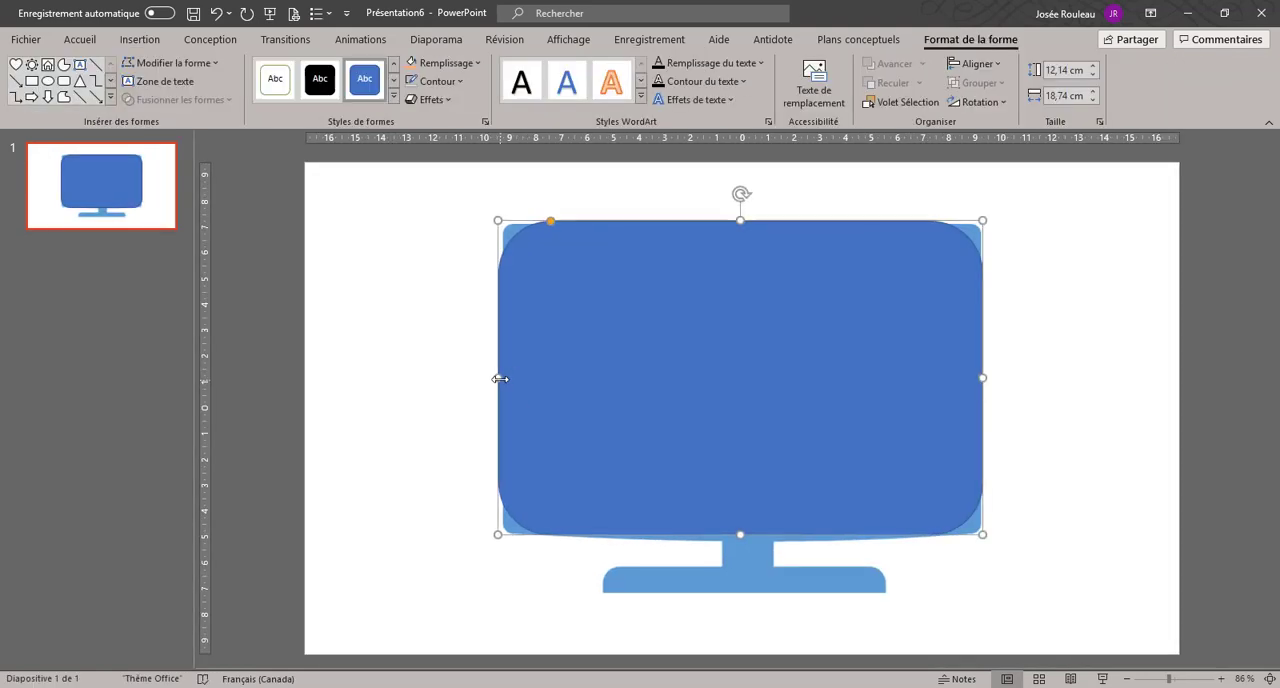
pyautogui.moveTo(498, 378); pyautogui.dragTo(502, 378)
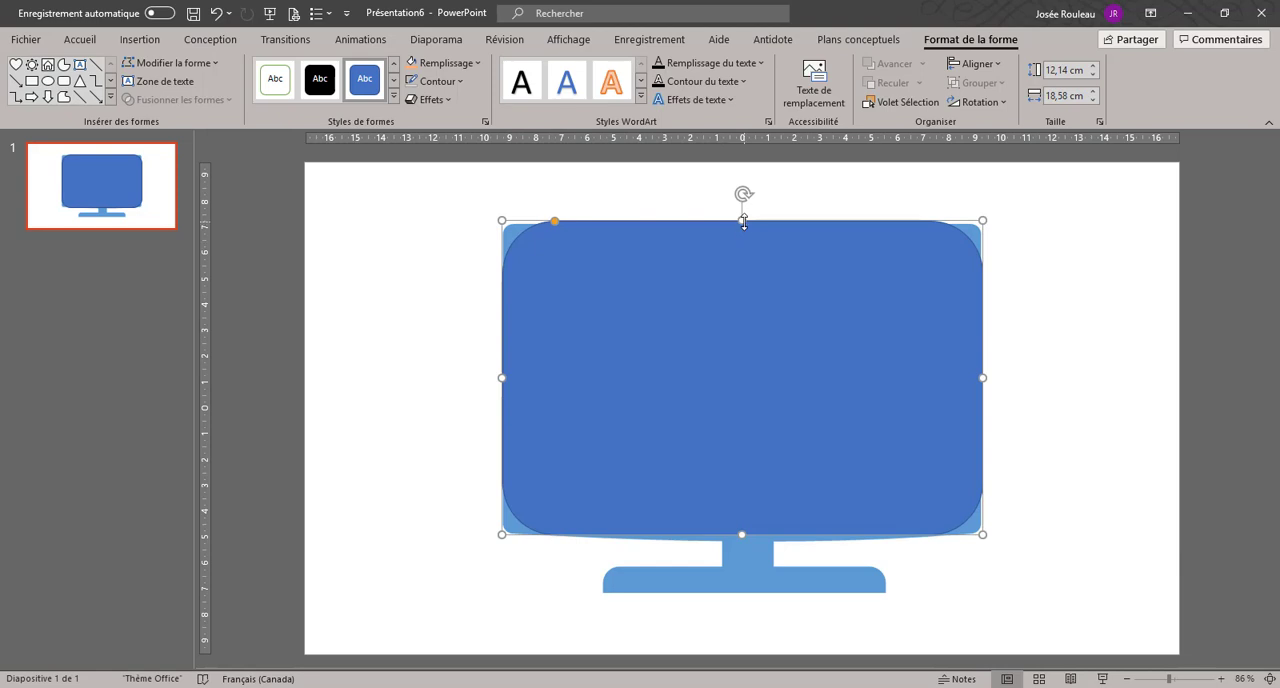
pyautogui.press('Delete')
pyautogui.moveTo(747, 226); pyautogui.dragTo(747, 224)
# Step: Remove the rounded rectangle's fill and give it a red outline
pyautogui.click(472, 64)
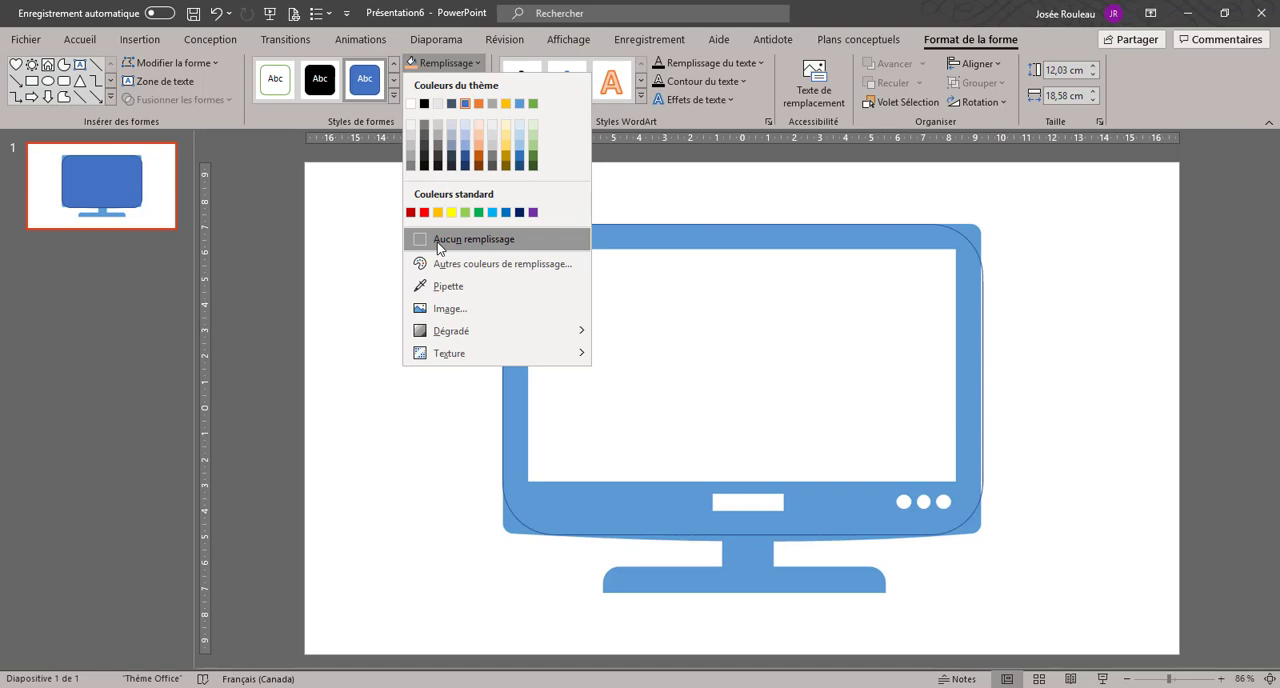
pyautogui.click(437, 241)
pyautogui.click(452, 88)
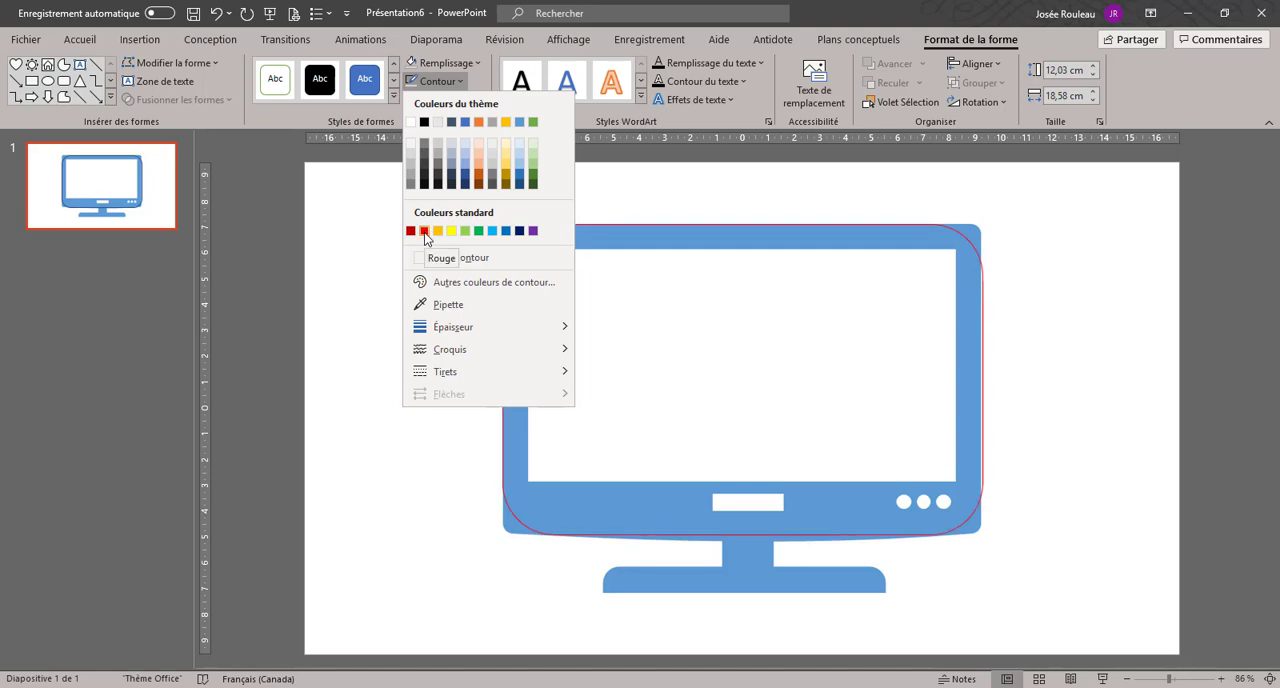
pyautogui.click(424, 231)
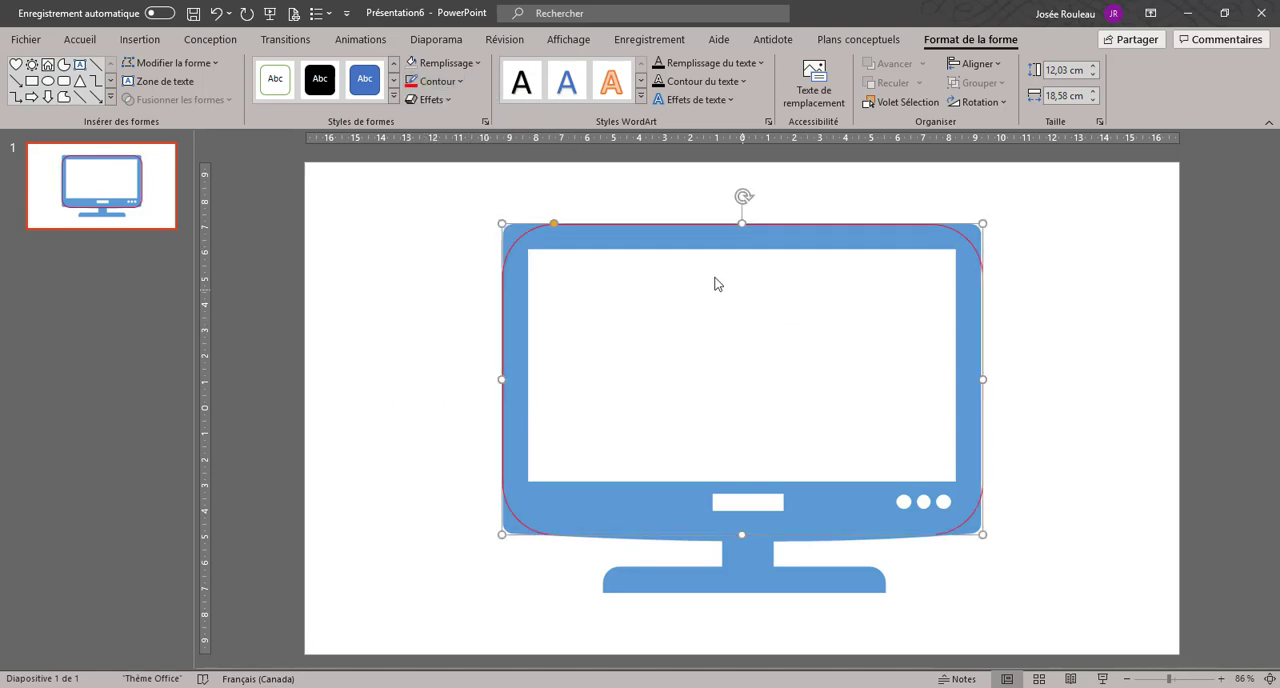
# Step: Set the unfilled, red-outlined rounded rectangle's formatting as the default for new shapes
pyautogui.rightClick(628, 224)
pyautogui.press('Escape')
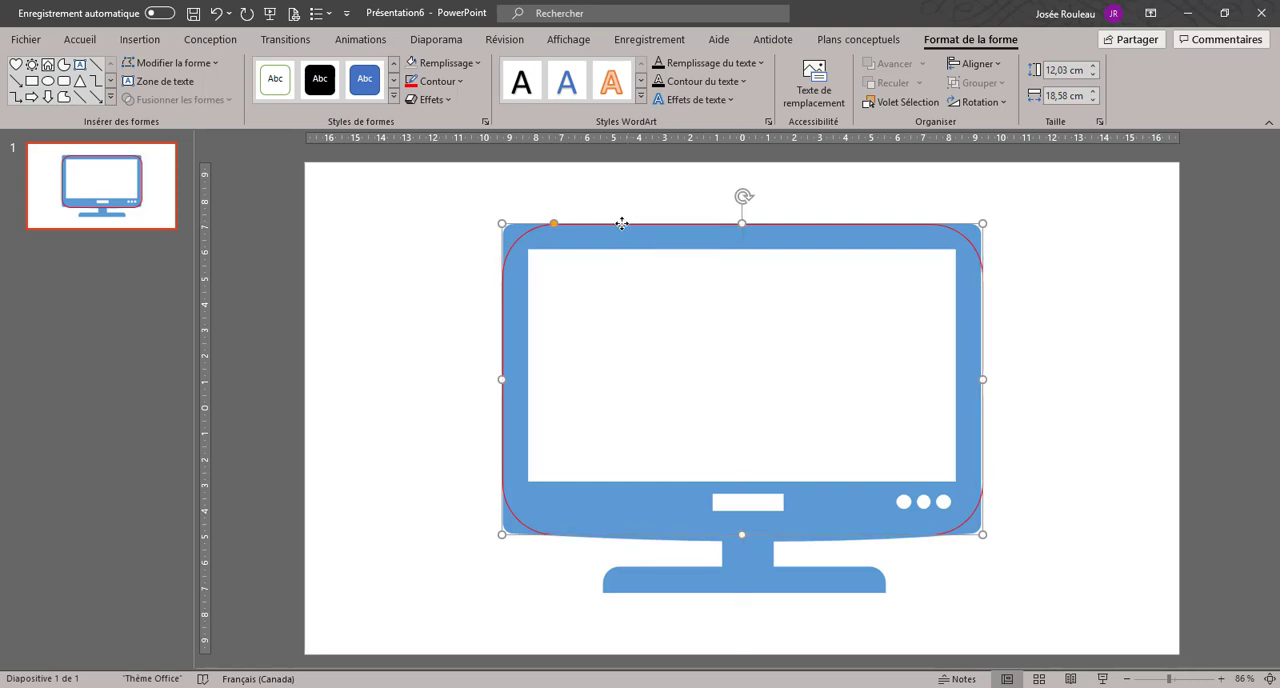
pyautogui.rightClick(626, 222)
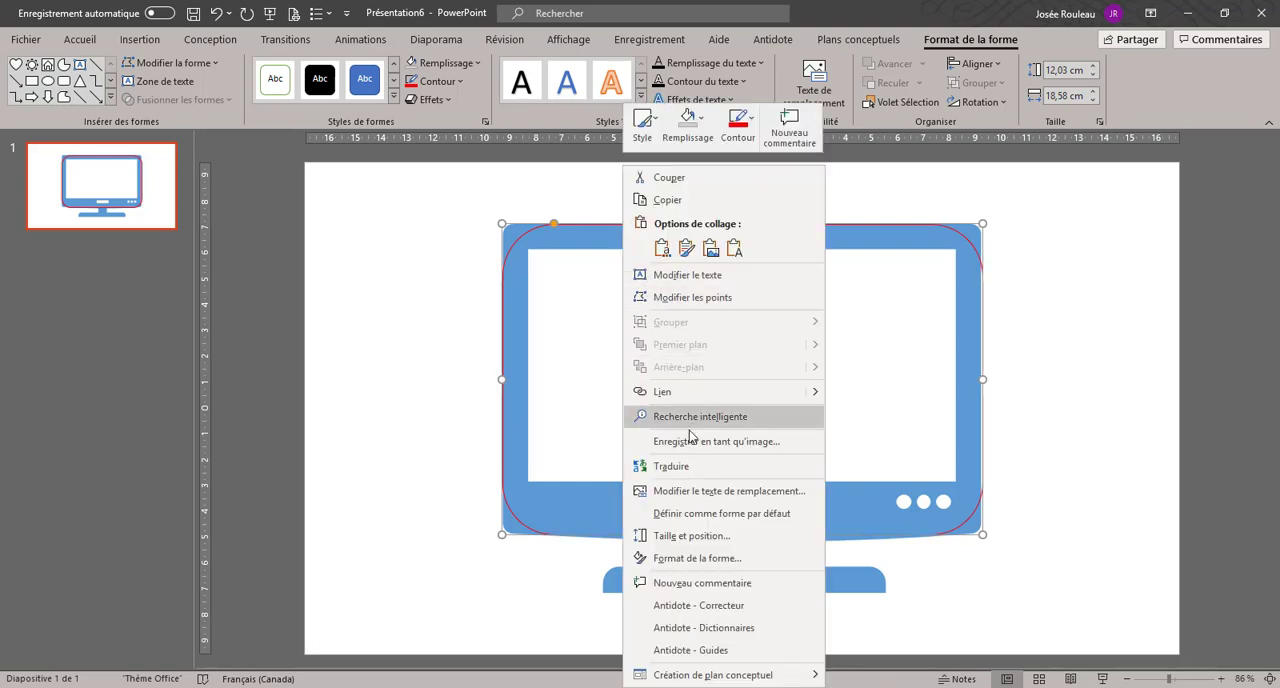
pyautogui.click(716, 514)
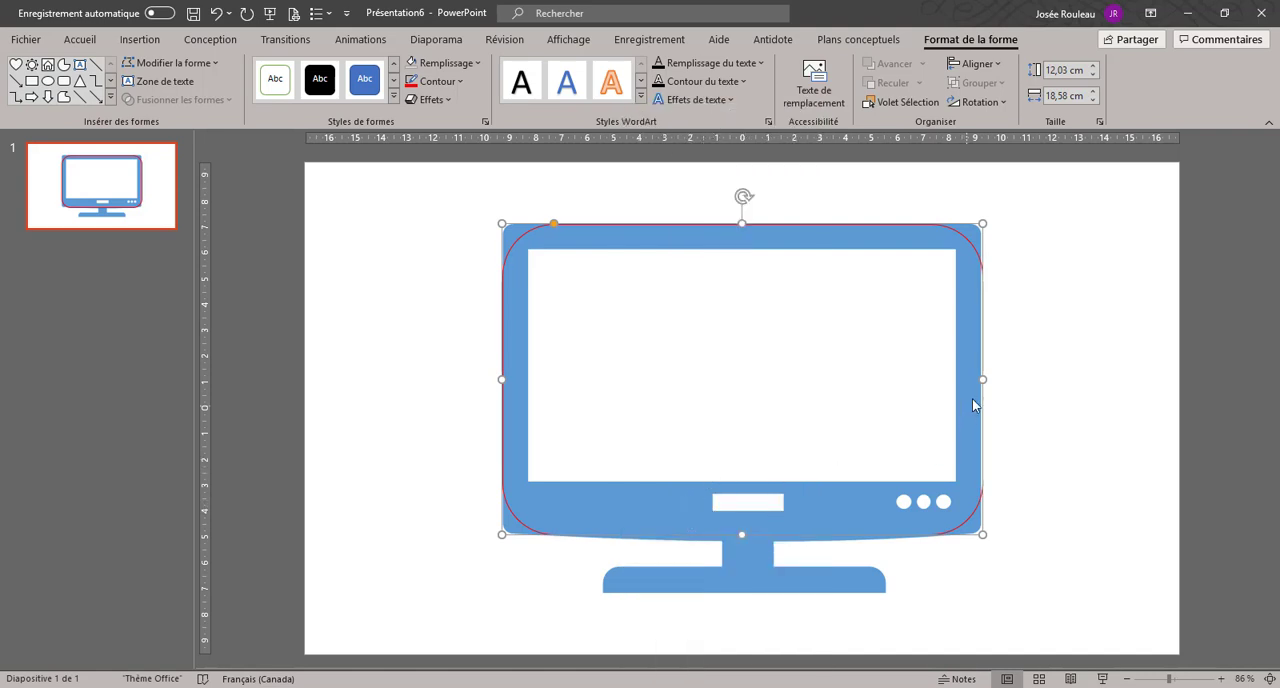
# Step: Fit the rounded rectangle's right edge to the television, about 18.47 cm wide, and reduce its corner rounding to match the television's corners
pyautogui.press('Delete')
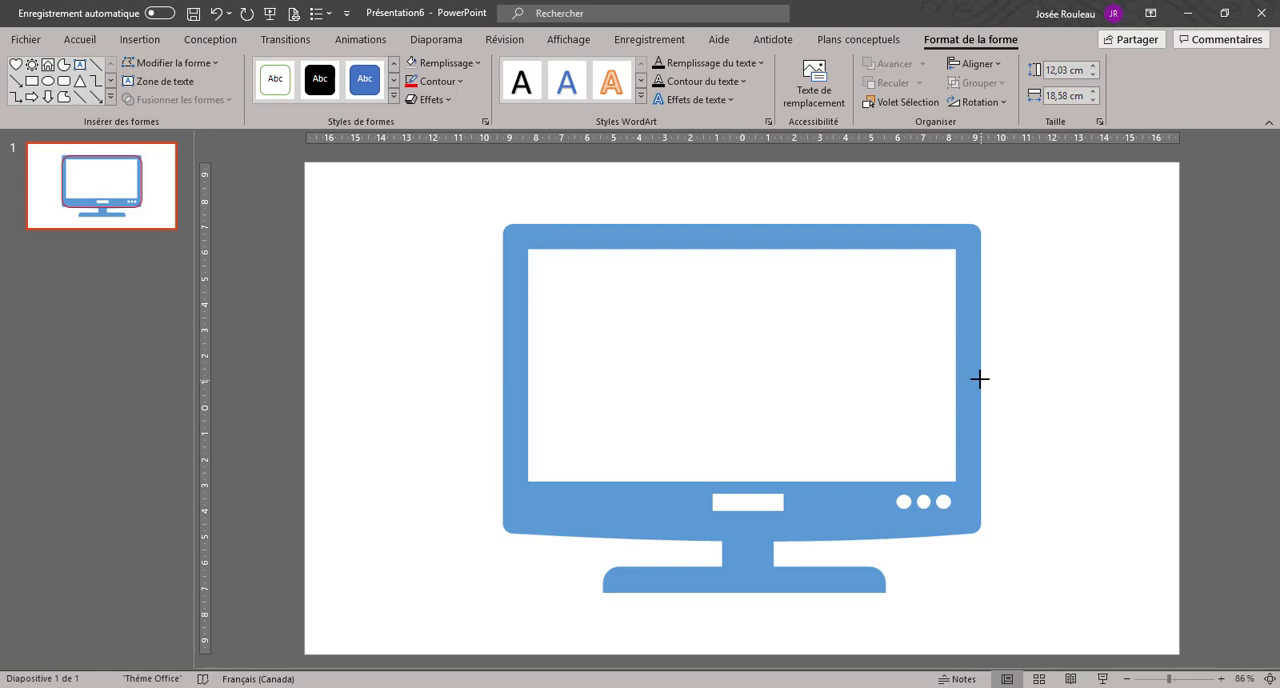
pyautogui.hotkey('ctrl', 'z')
pyautogui.moveTo(978, 378); pyautogui.dragTo(976, 378)
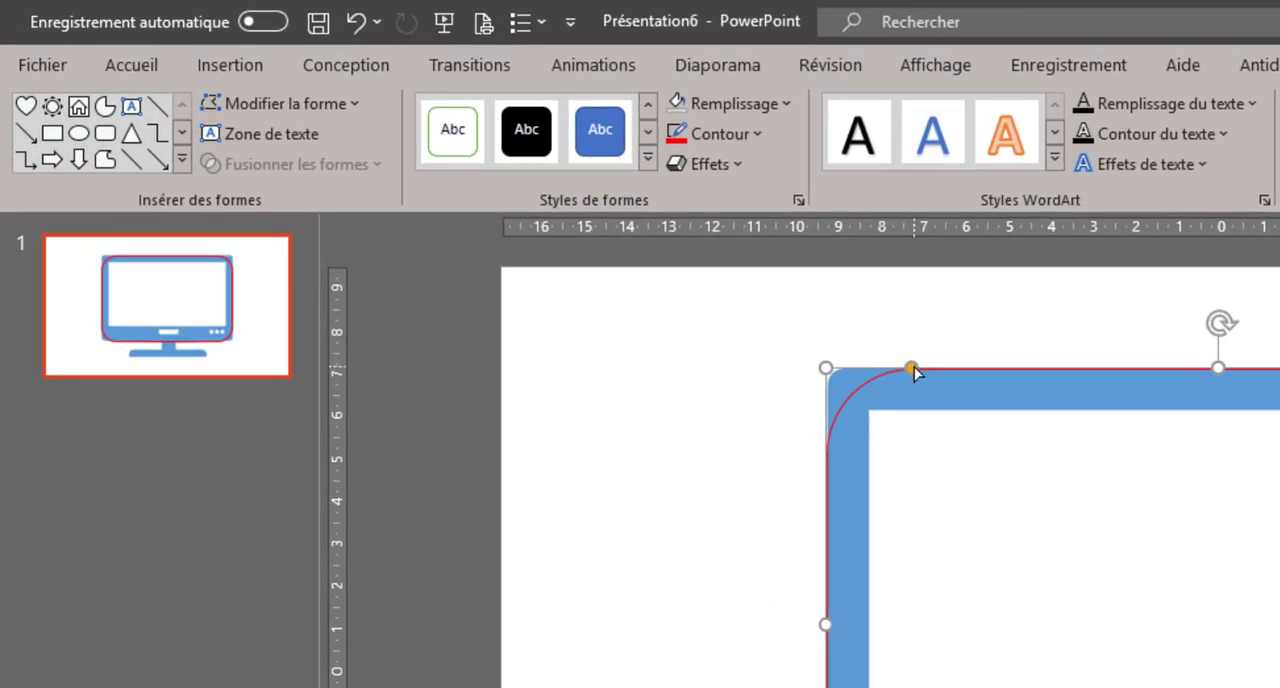
pyautogui.moveTo(914, 367); pyautogui.dragTo(846, 370)
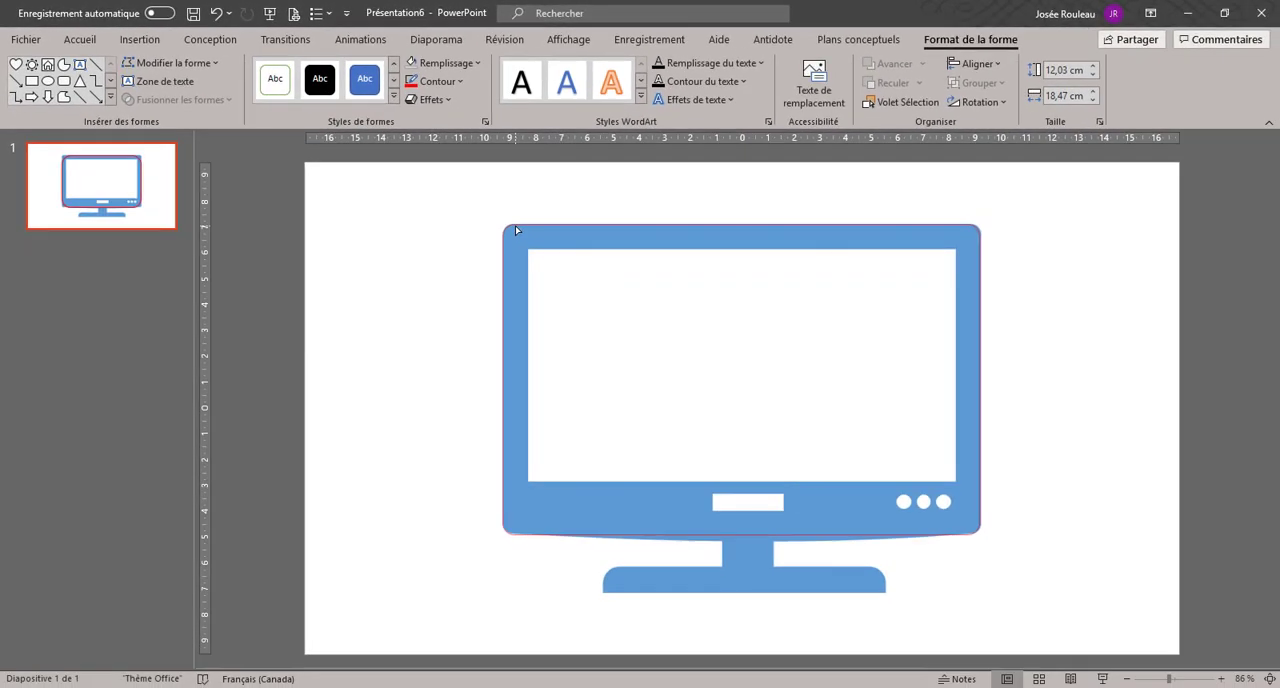
pyautogui.moveTo(515, 230); pyautogui.dragTo(516, 231)
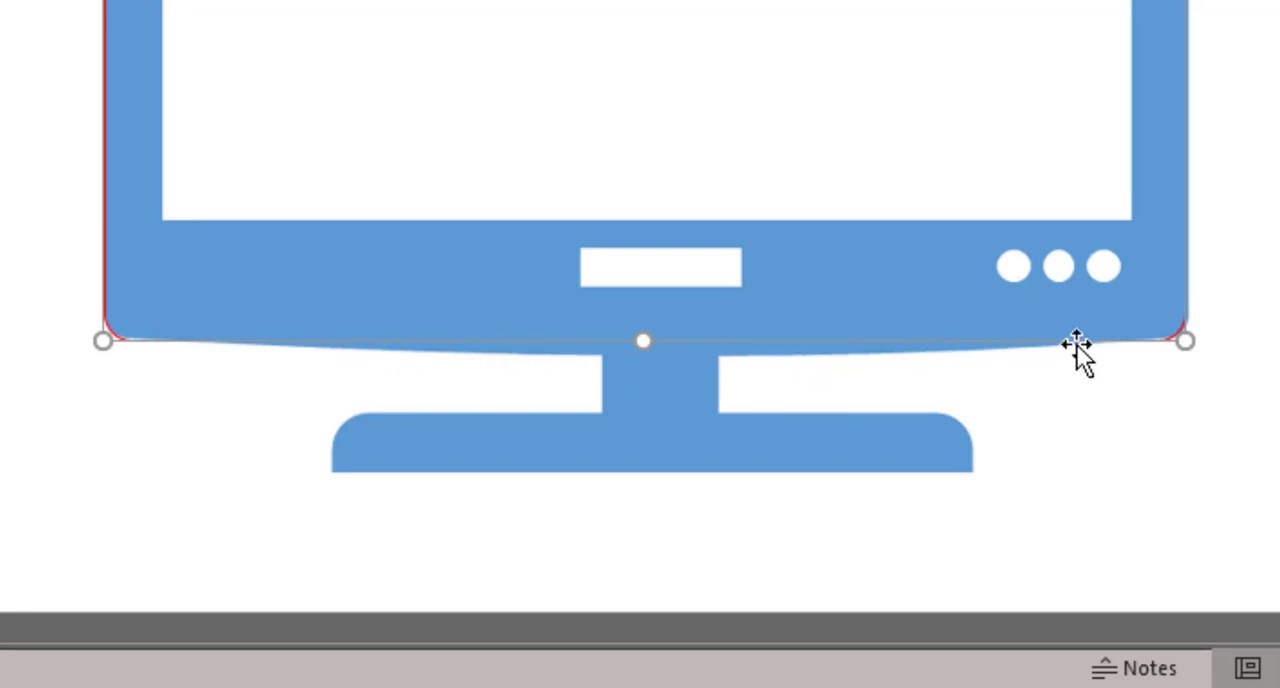
# Step: Edit the rounded rectangle's points, curving its lower edge downward to follow the bottom of the television's body
pyautogui.rightClick(1118, 341)
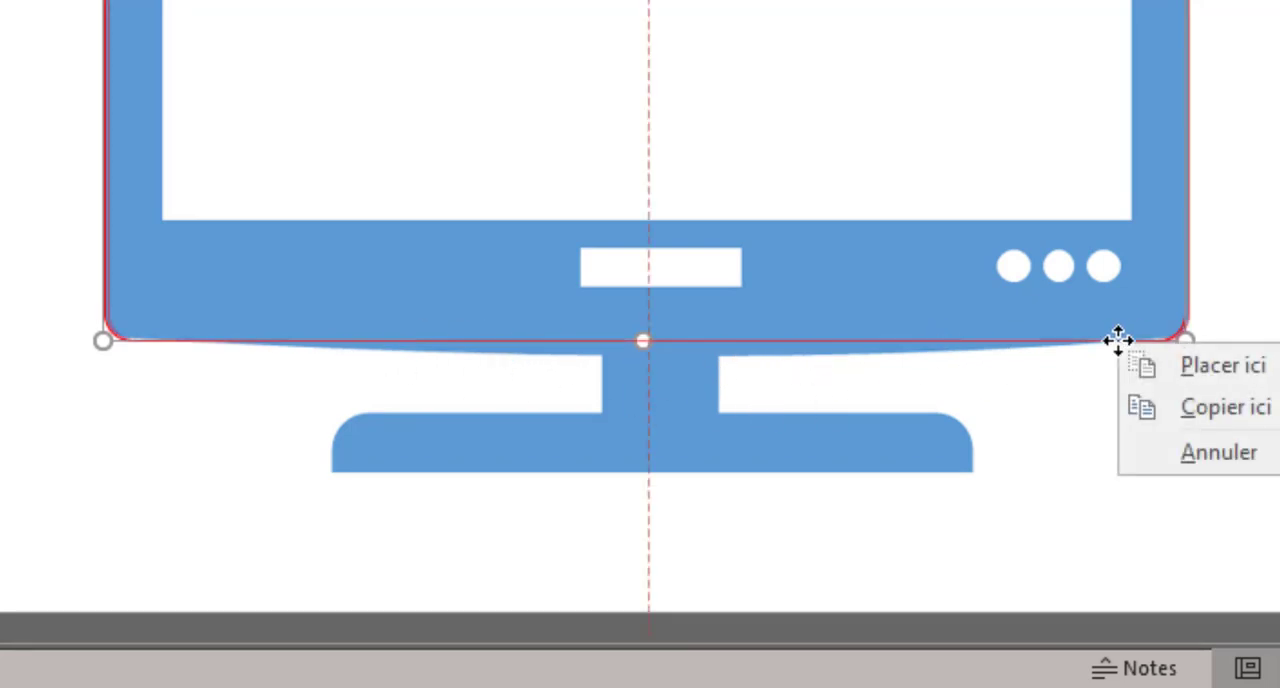
pyautogui.rightClick(1119, 341)
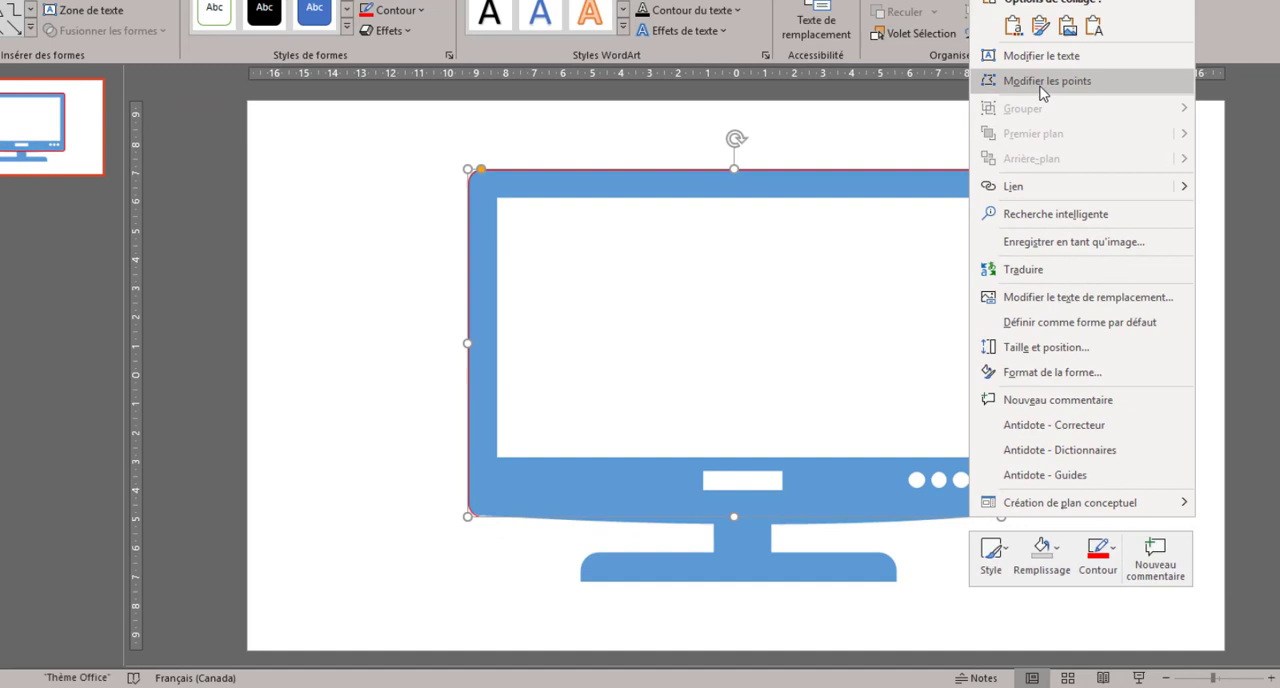
pyautogui.click(1016, 146)
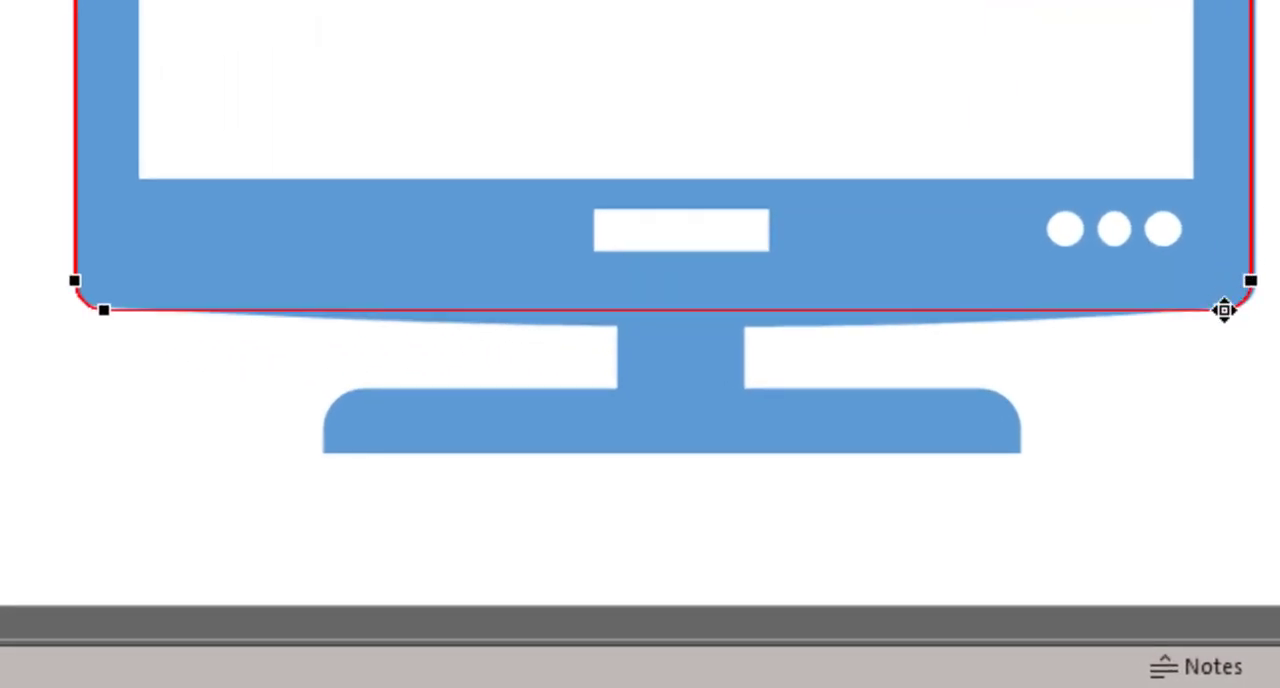
pyautogui.click(1224, 310)
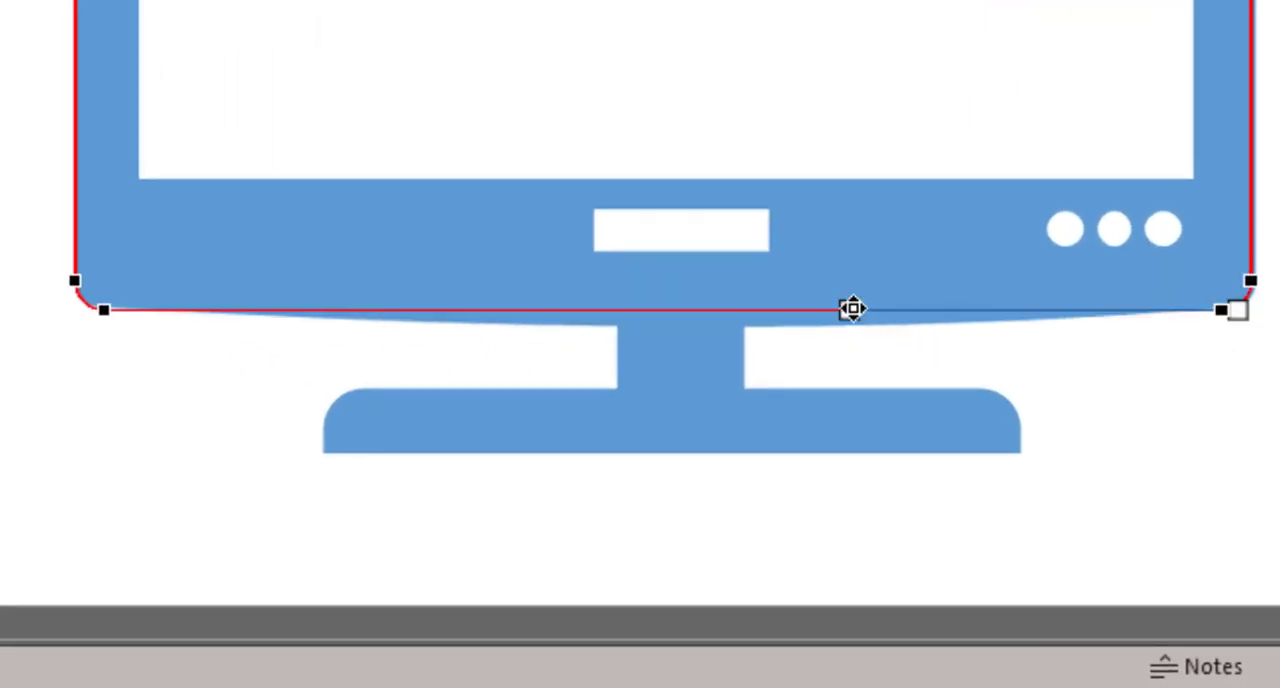
pyautogui.moveTo(851, 309); pyautogui.dragTo(847, 340)
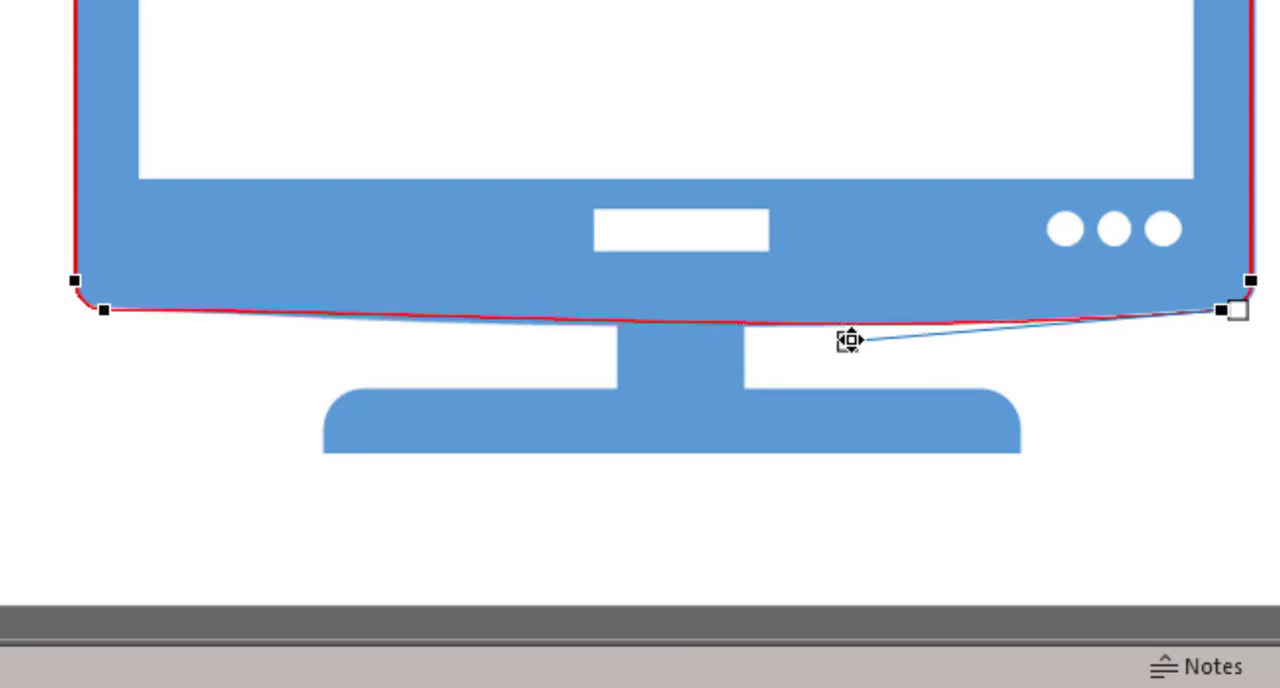
pyautogui.click(104, 310)
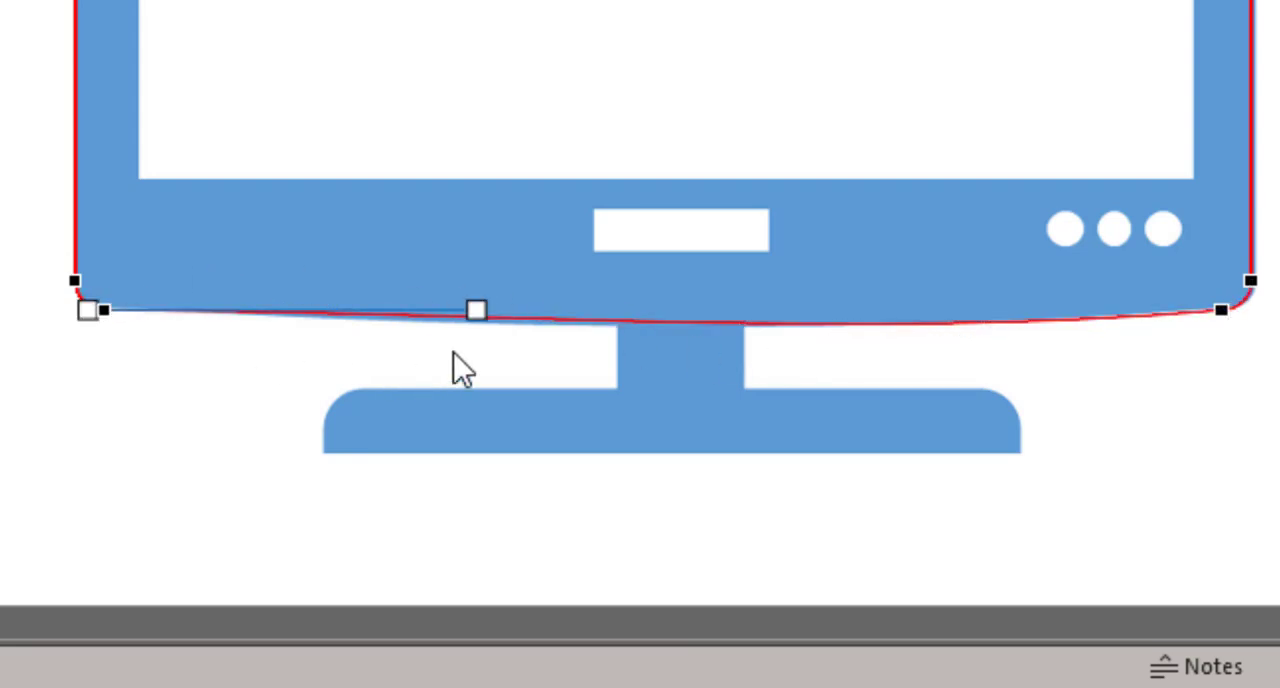
pyautogui.moveTo(477, 310); pyautogui.dragTo(485, 328)
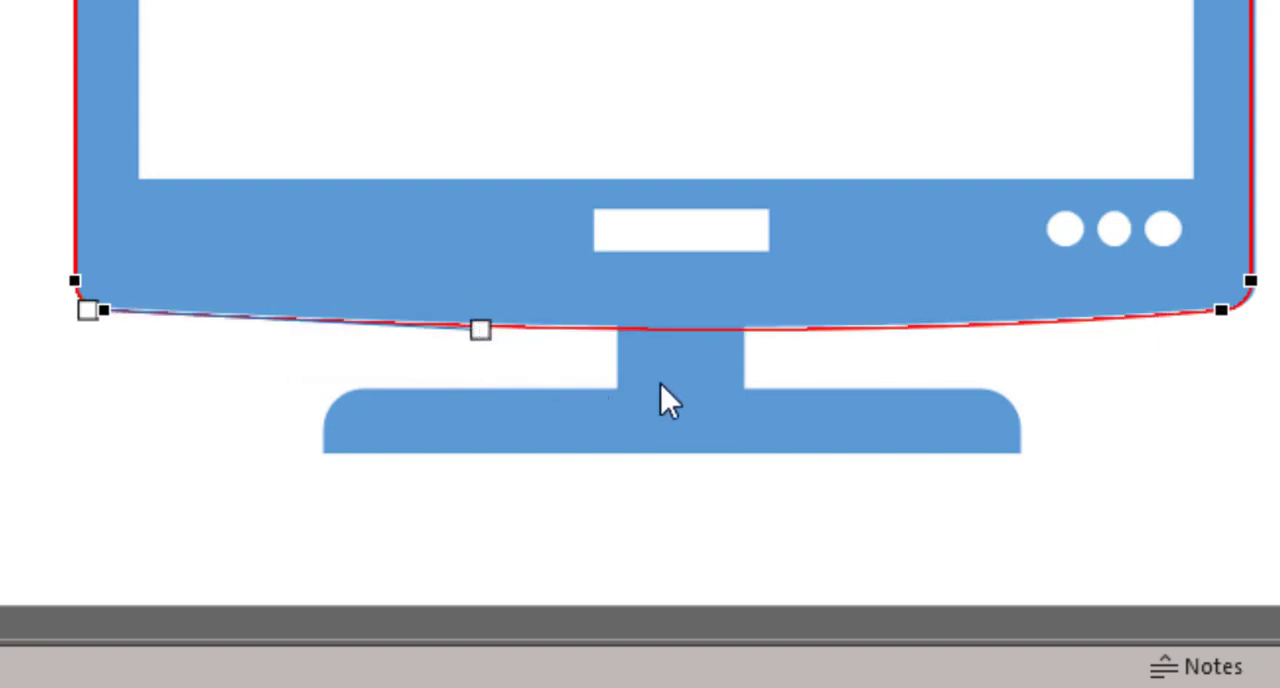
pyautogui.click(1221, 310)
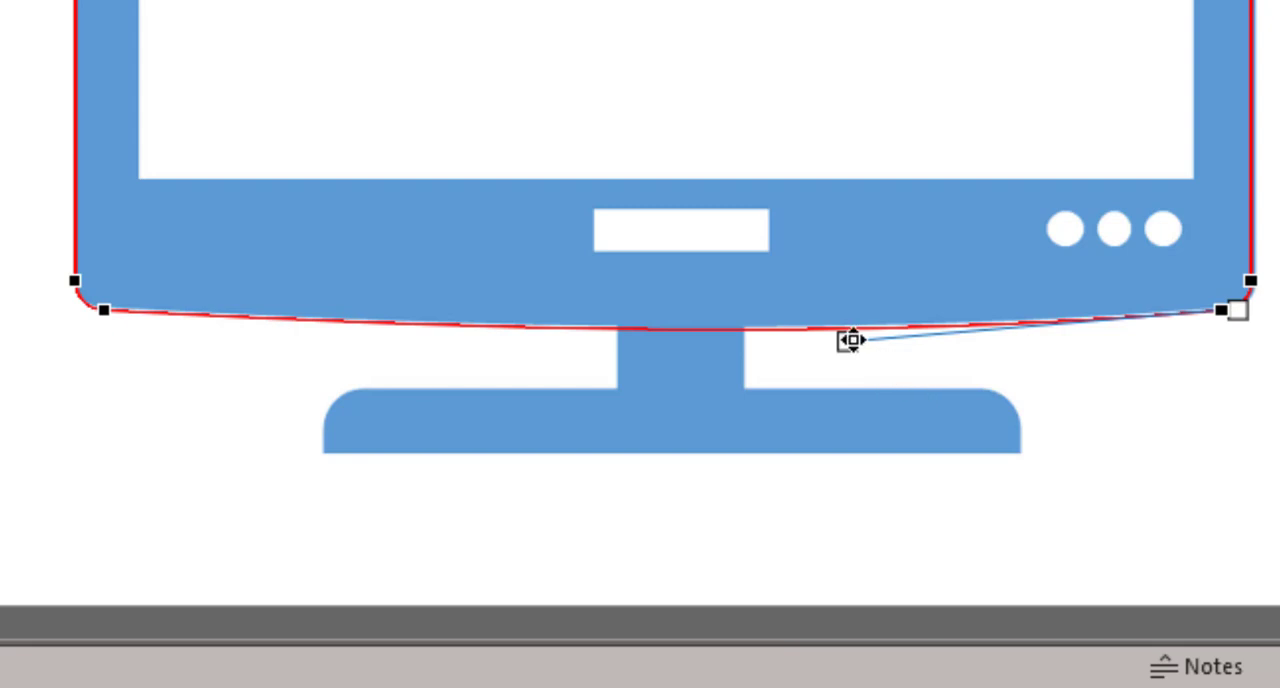
pyautogui.moveTo(850, 340); pyautogui.dragTo(837, 338)
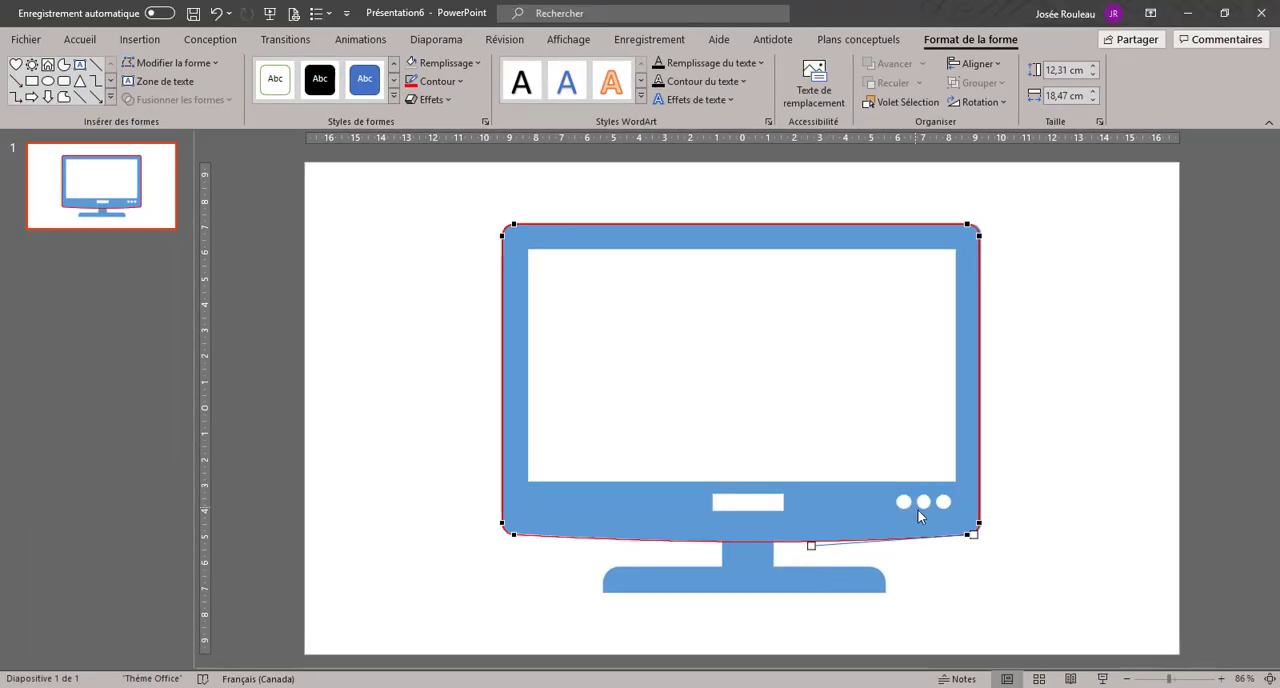
pyautogui.click(1043, 422)
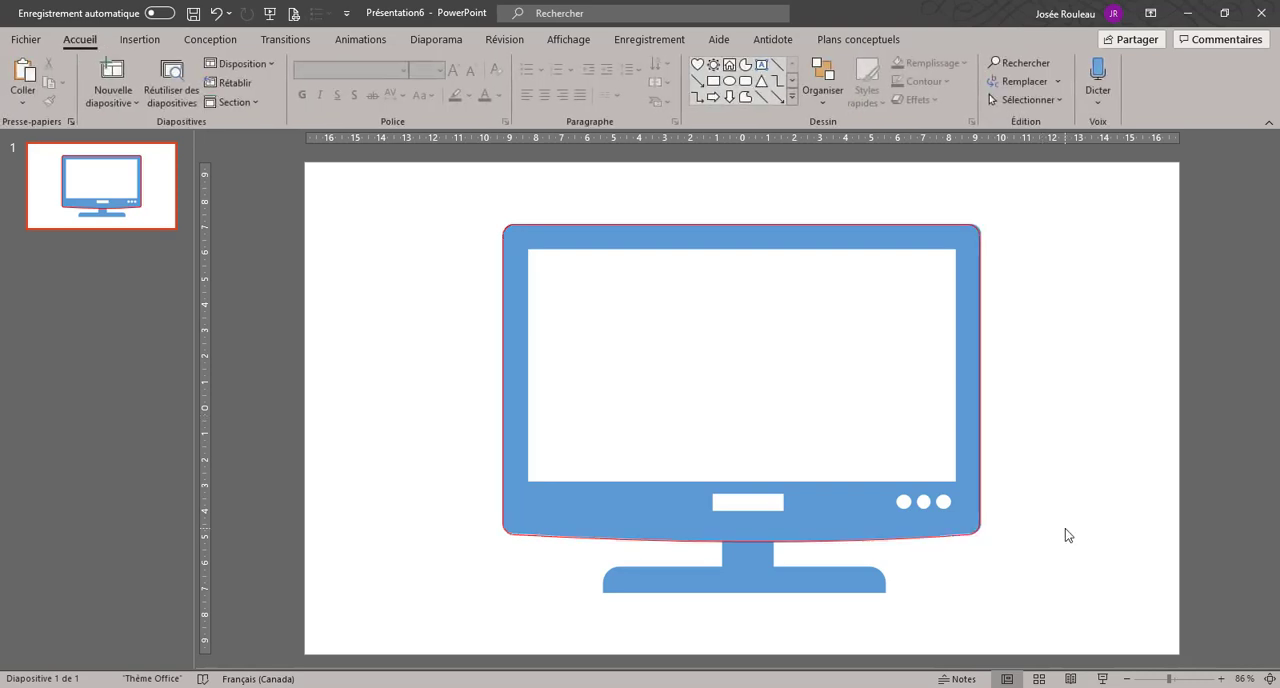
# Step: Draw a rectangle over the television stand's neck, about 2.54 cm high and 2.11 cm wide, overlapping the body outline and the base
pyautogui.click(985, 428)
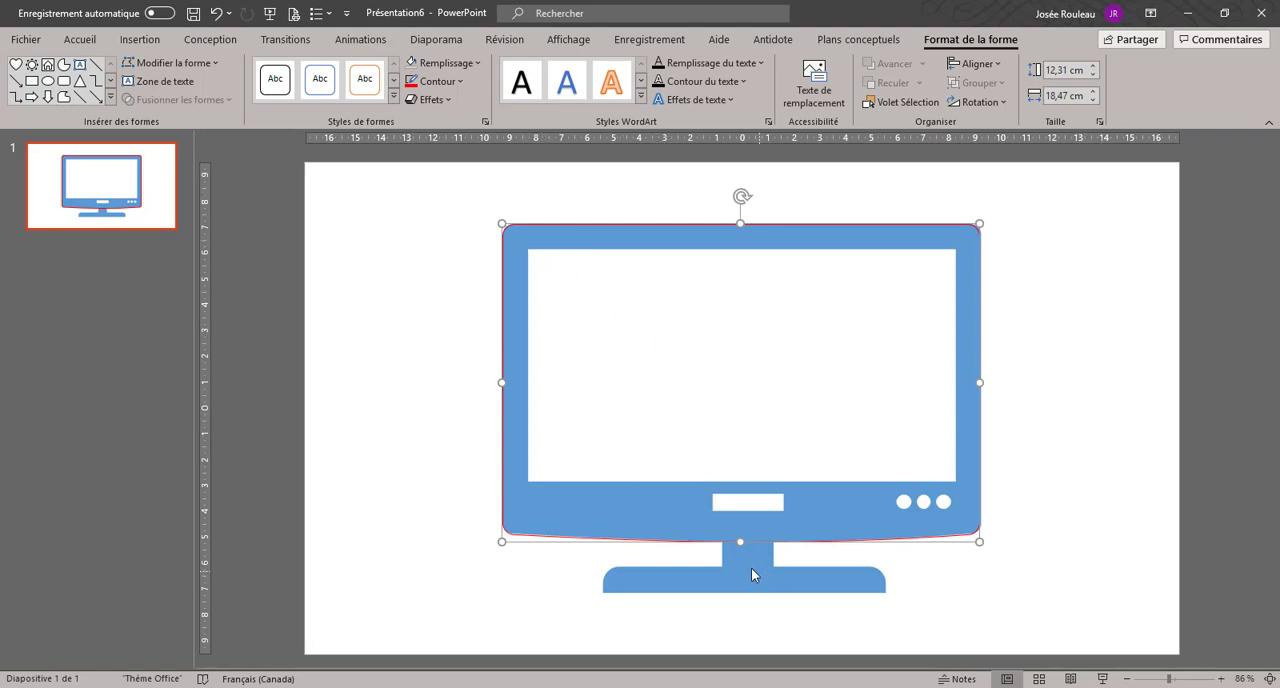
pyautogui.click(32, 82)
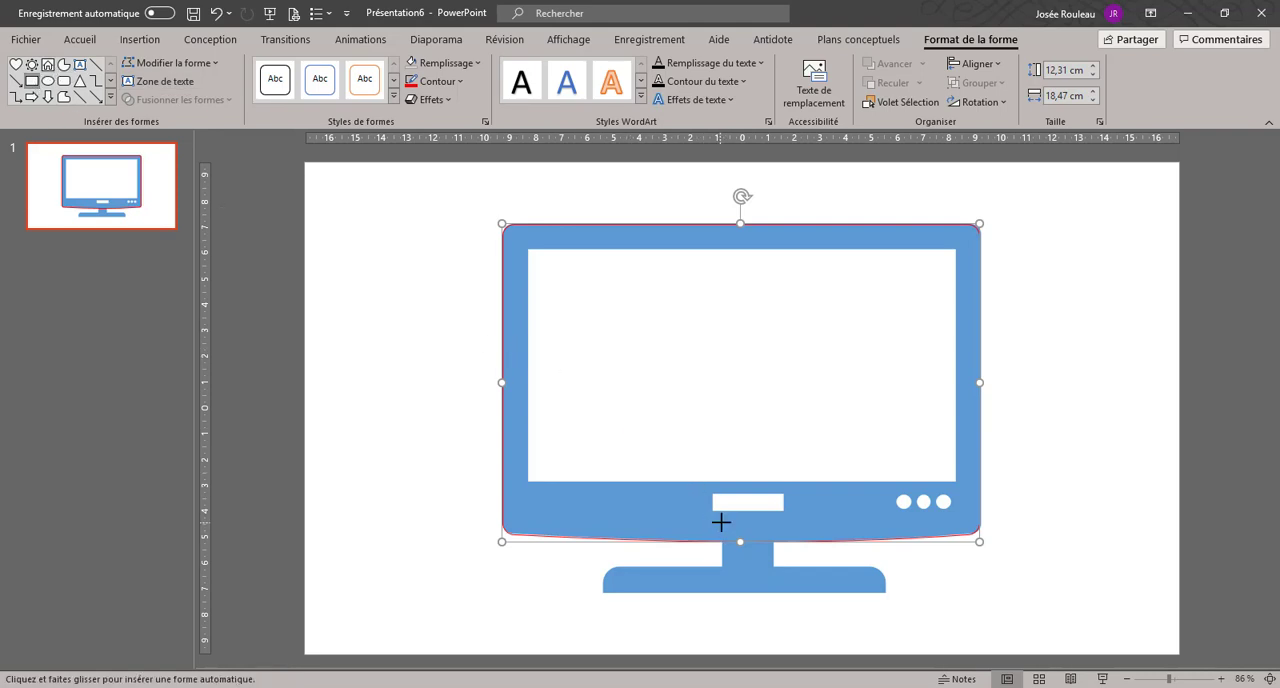
pyautogui.moveTo(721, 522); pyautogui.dragTo(773, 589)
pyautogui.moveTo(773, 588); pyautogui.dragTo(773, 588)
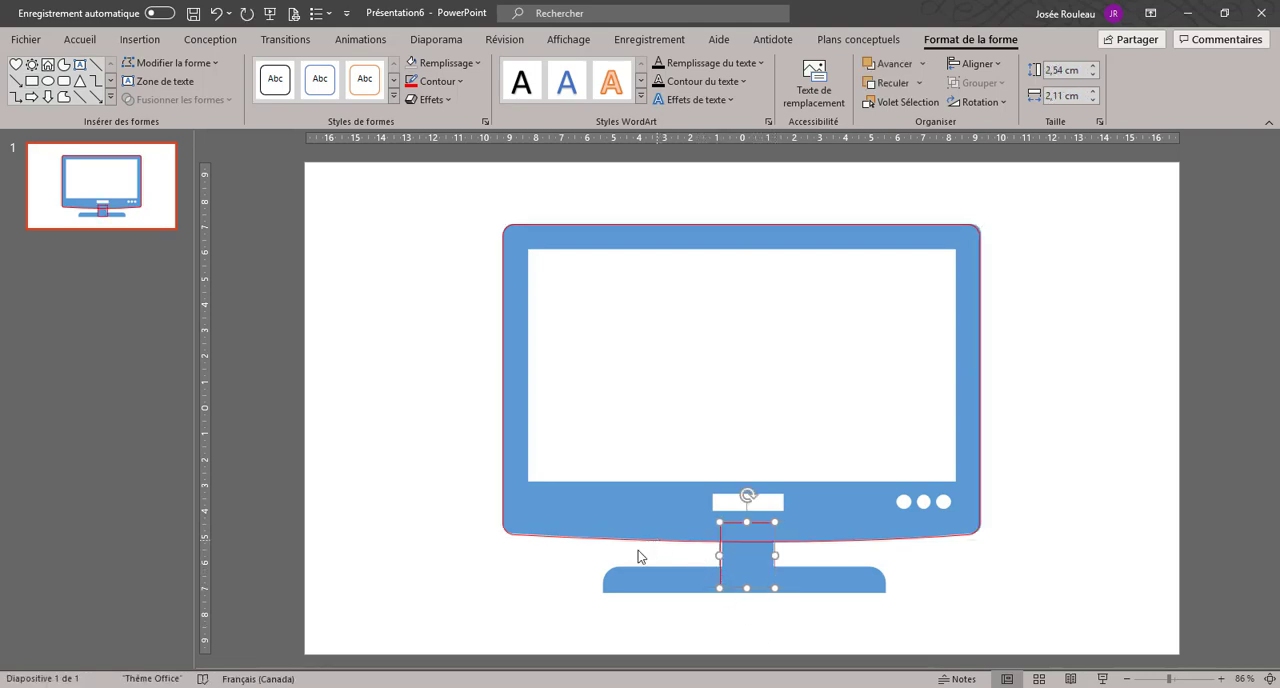
# Step: Draw a rounded rectangle about 1.86 cm high over the television stand's base, fitting its left and right edges to the base
pyautogui.click(63, 82)
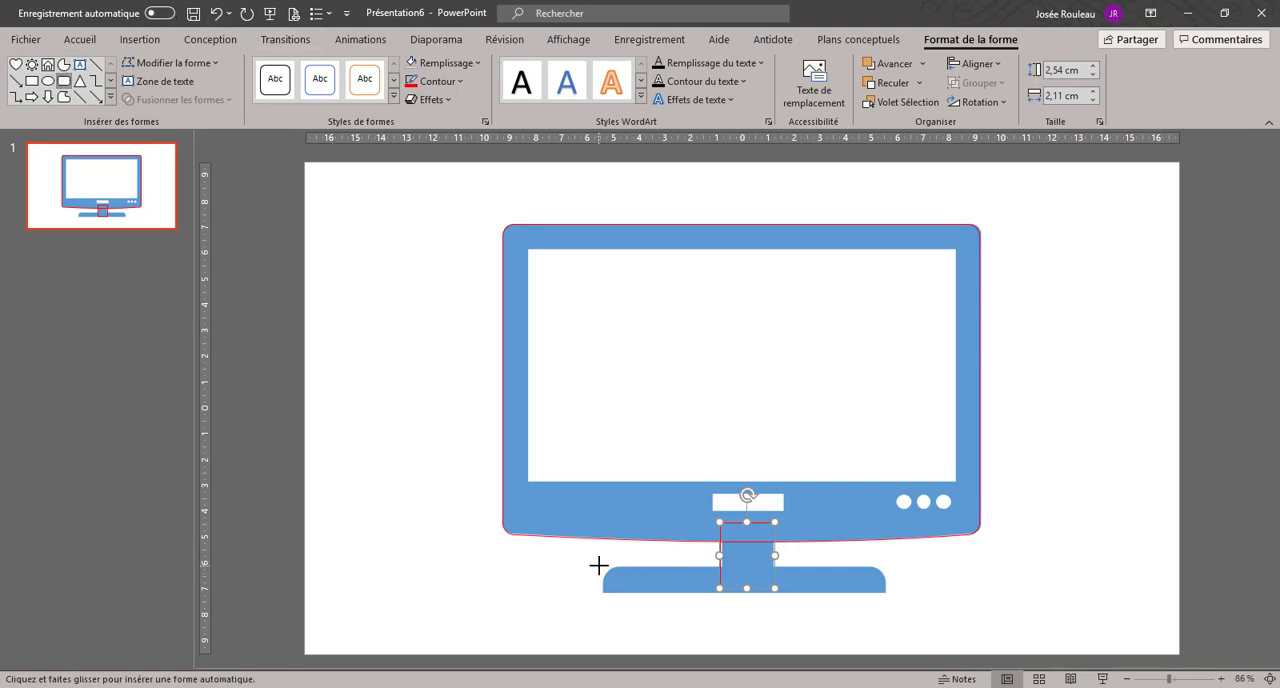
pyautogui.moveTo(598, 566); pyautogui.dragTo(885, 614)
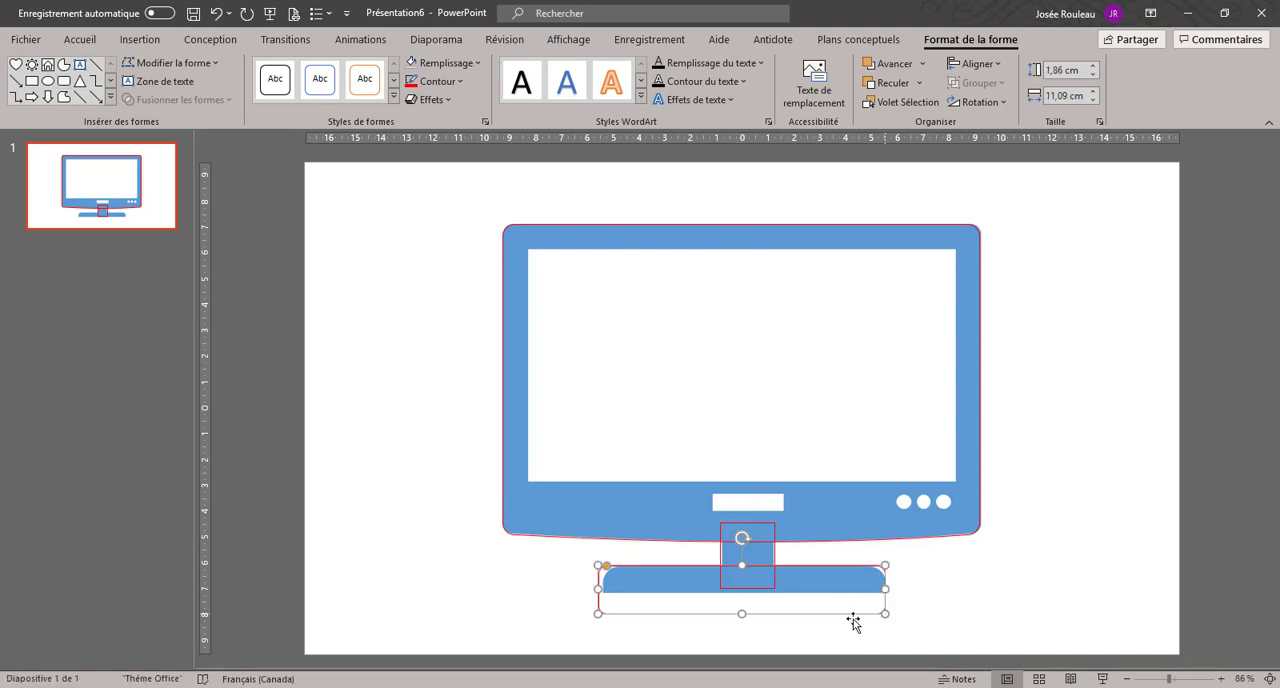
pyautogui.moveTo(600, 590); pyautogui.dragTo(607, 591)
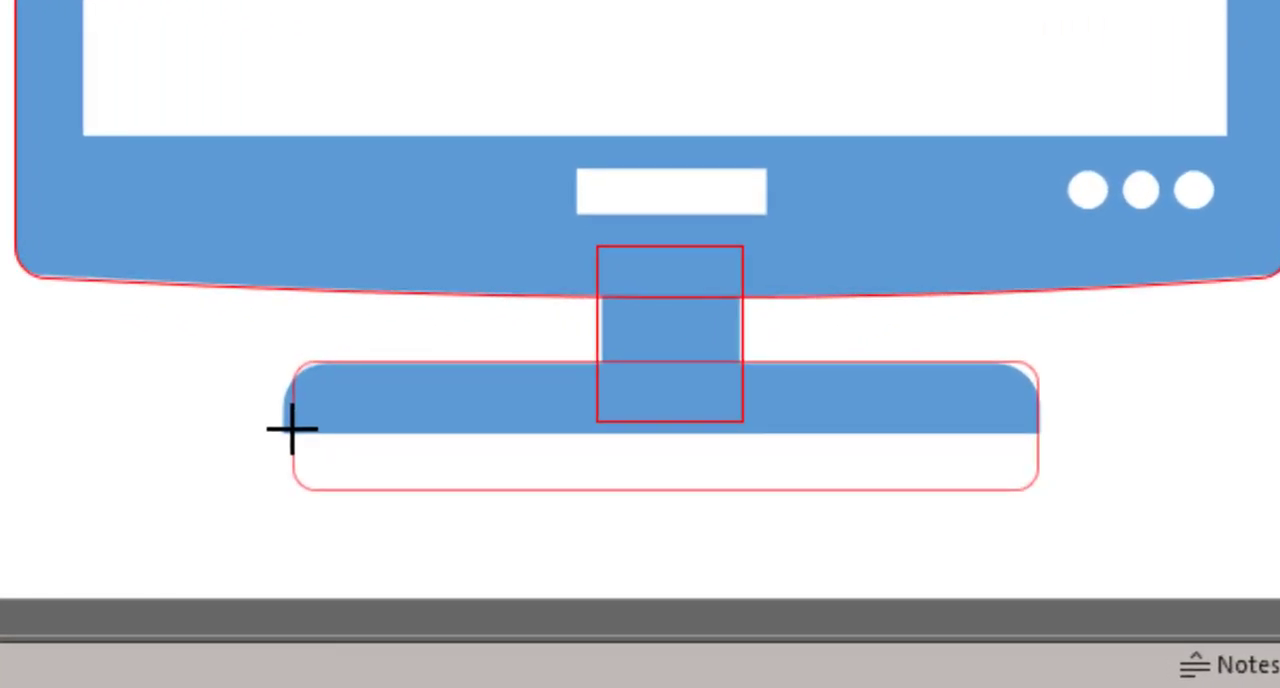
pyautogui.moveTo(291, 430); pyautogui.dragTo(280, 423)
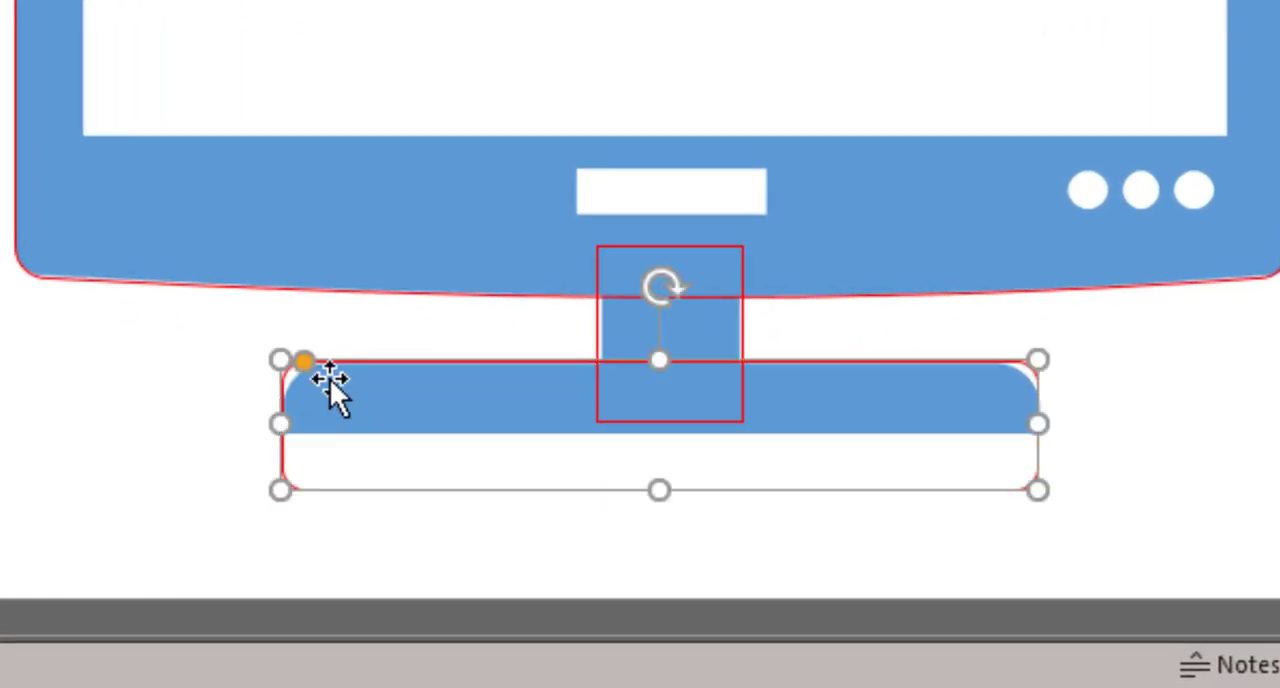
# Step: Increase the base rectangle's corner rounding to match the stand's upper corners and extend its lower edge slightly downward
pyautogui.moveTo(306, 364); pyautogui.dragTo(346, 372)
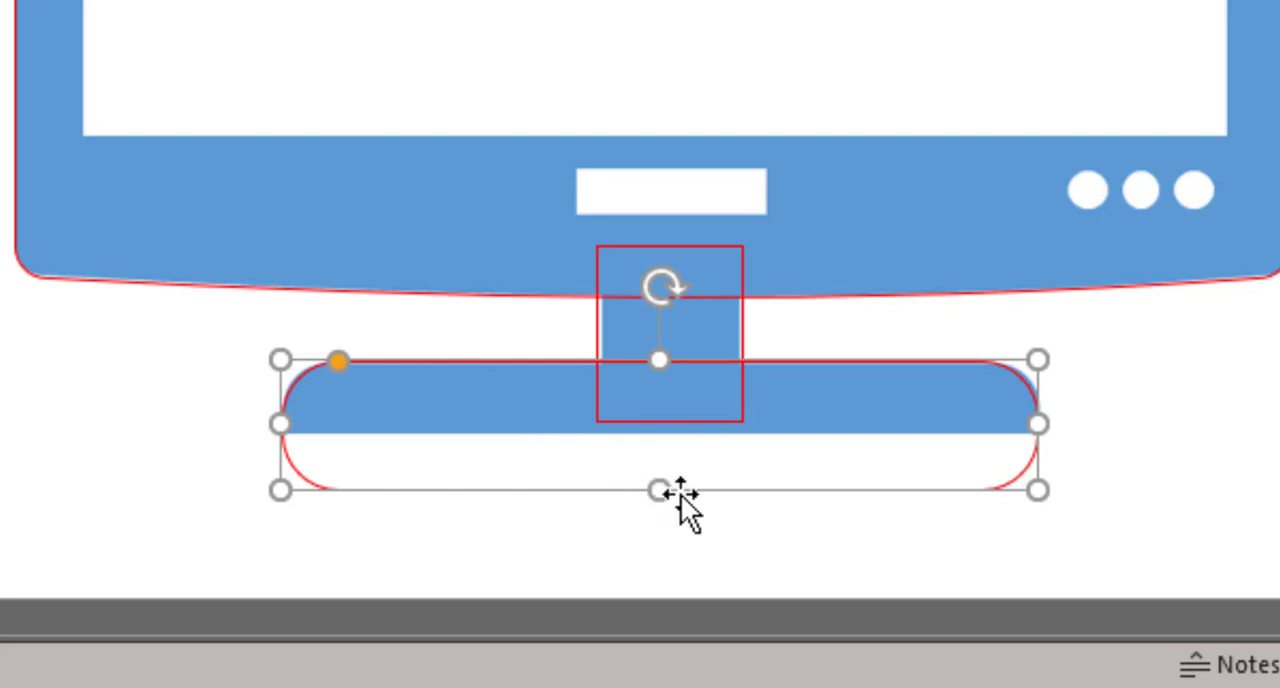
pyautogui.moveTo(657, 490); pyautogui.dragTo(665, 512)
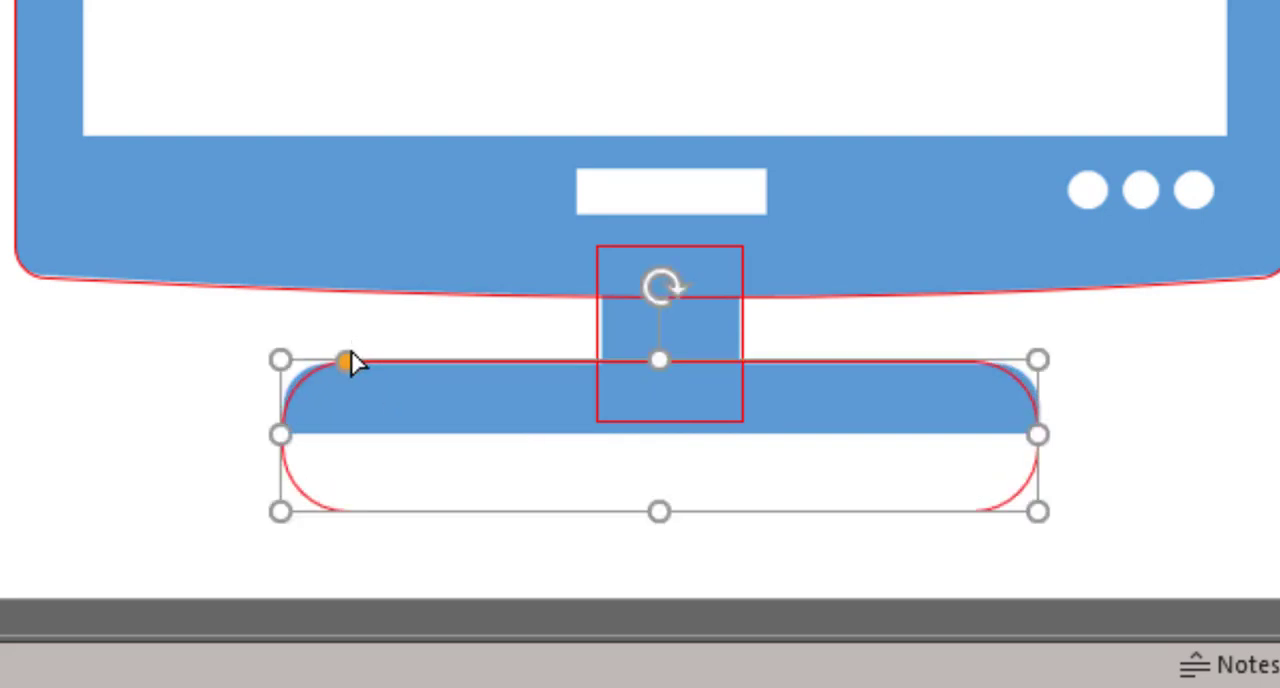
pyautogui.moveTo(345, 362); pyautogui.dragTo(334, 371)
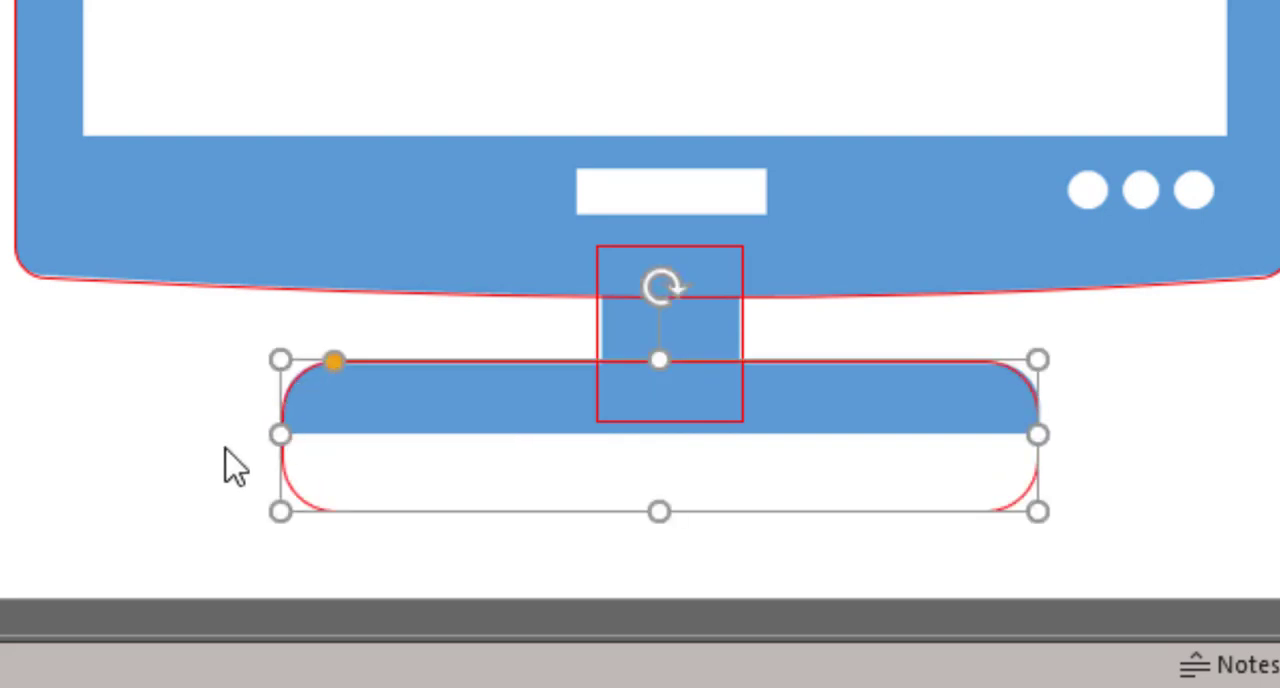
pyautogui.click(1228, 448)
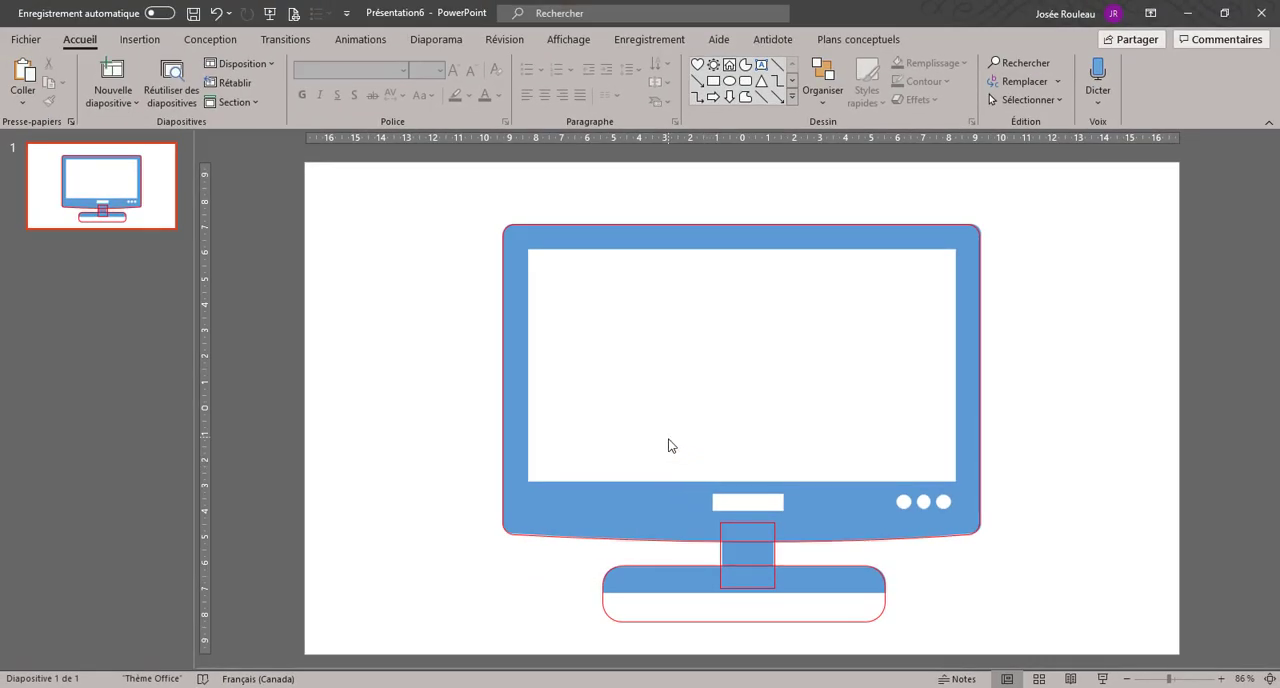
# Step: Merge the television body outline, the neck rectangle and the base's rounded rectangle into one shape with Union
pyautogui.click(612, 541)
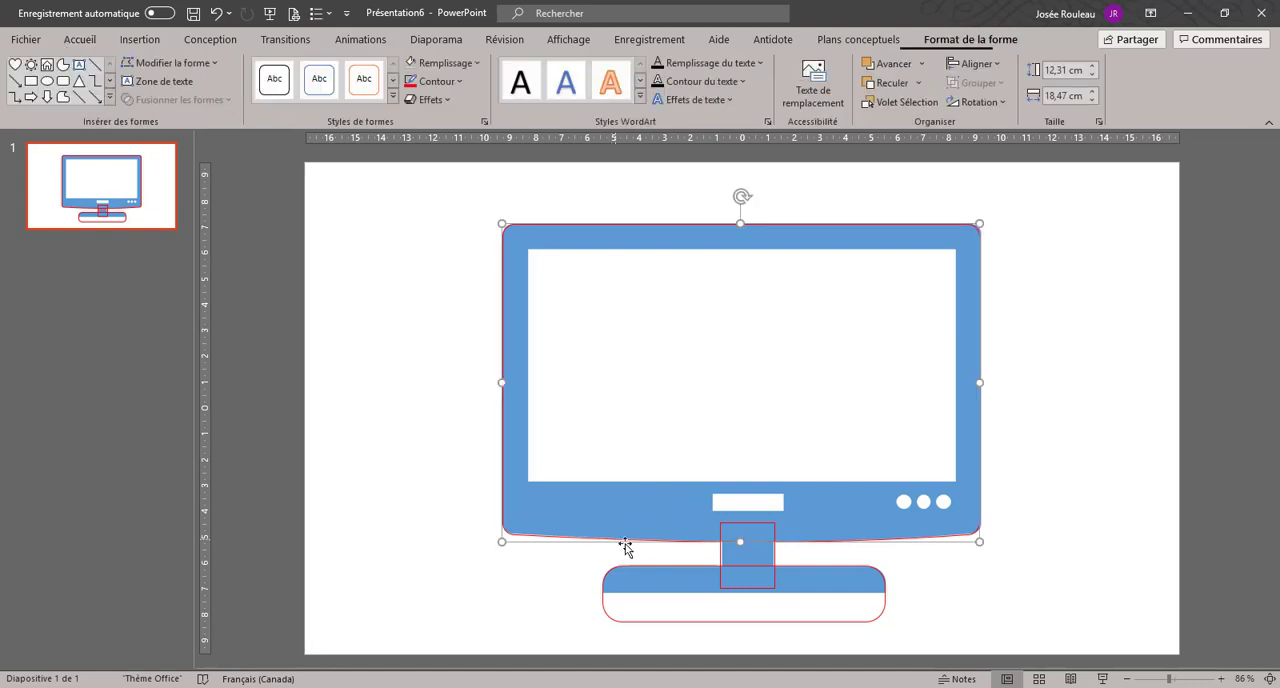
pyautogui.keyDown('shift'); pyautogui.click(718, 557); pyautogui.keyUp('shift')
pyautogui.keyDown('shift'); pyautogui.click(700, 567); pyautogui.keyUp('shift')
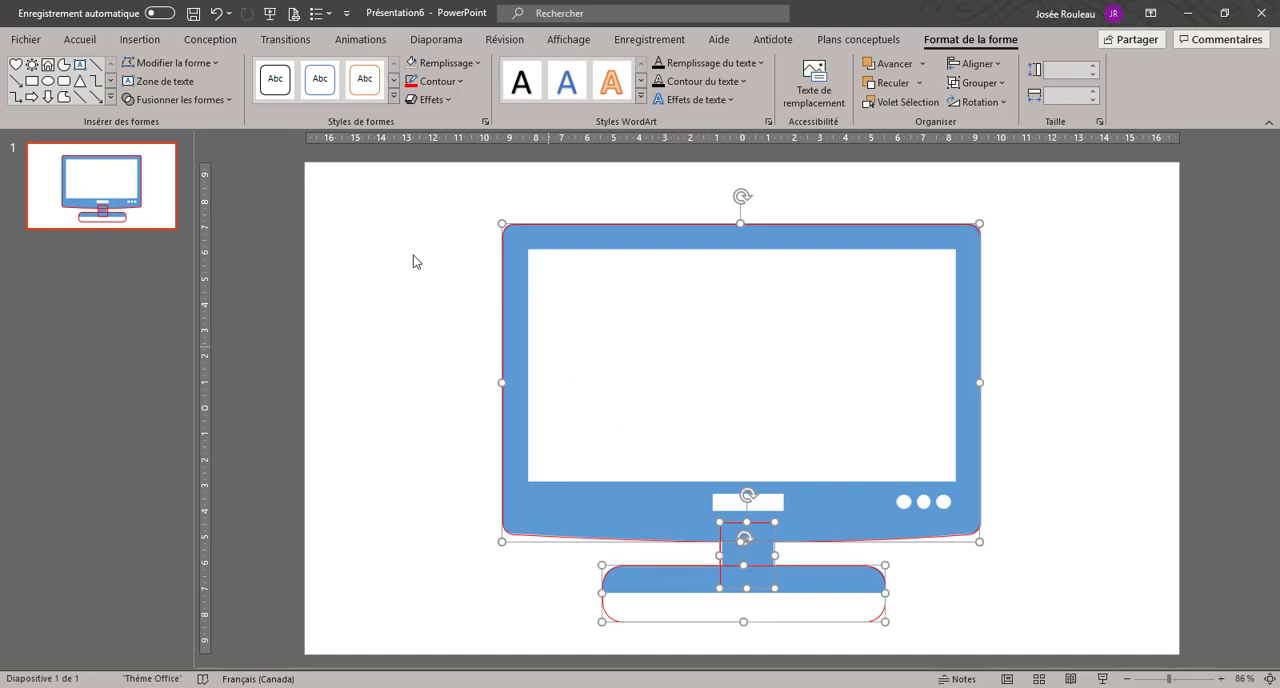
pyautogui.click(224, 99)
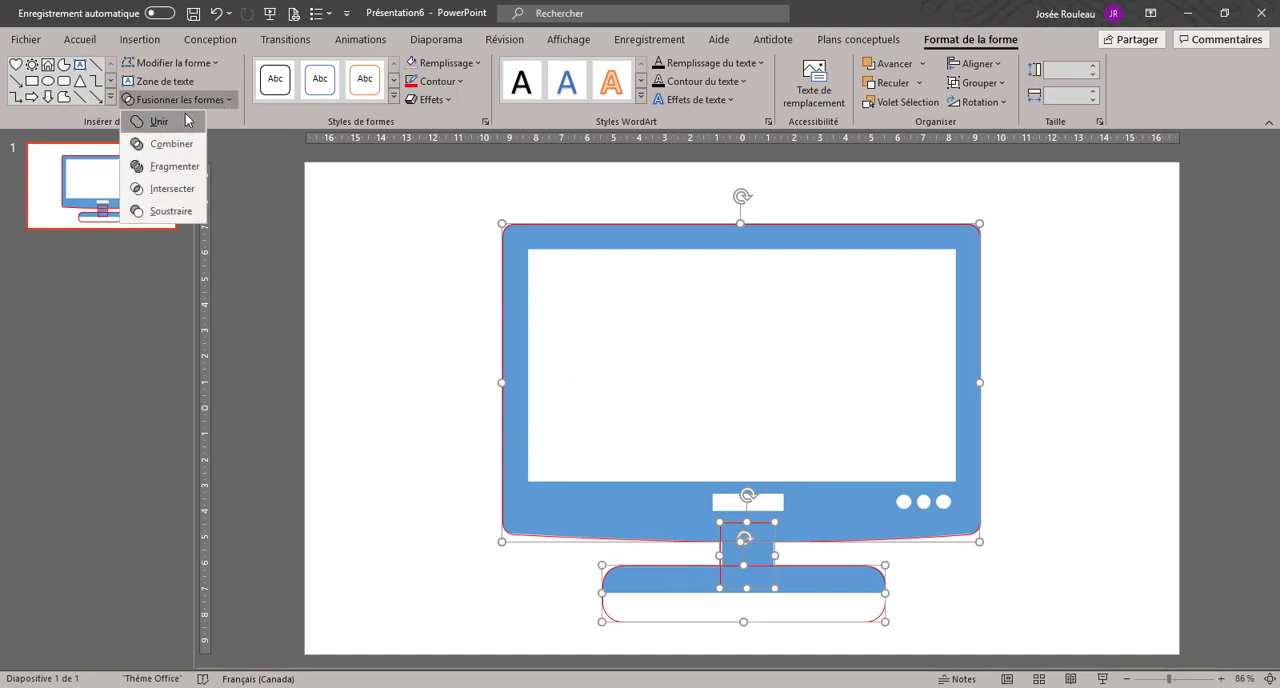
pyautogui.click(184, 123)
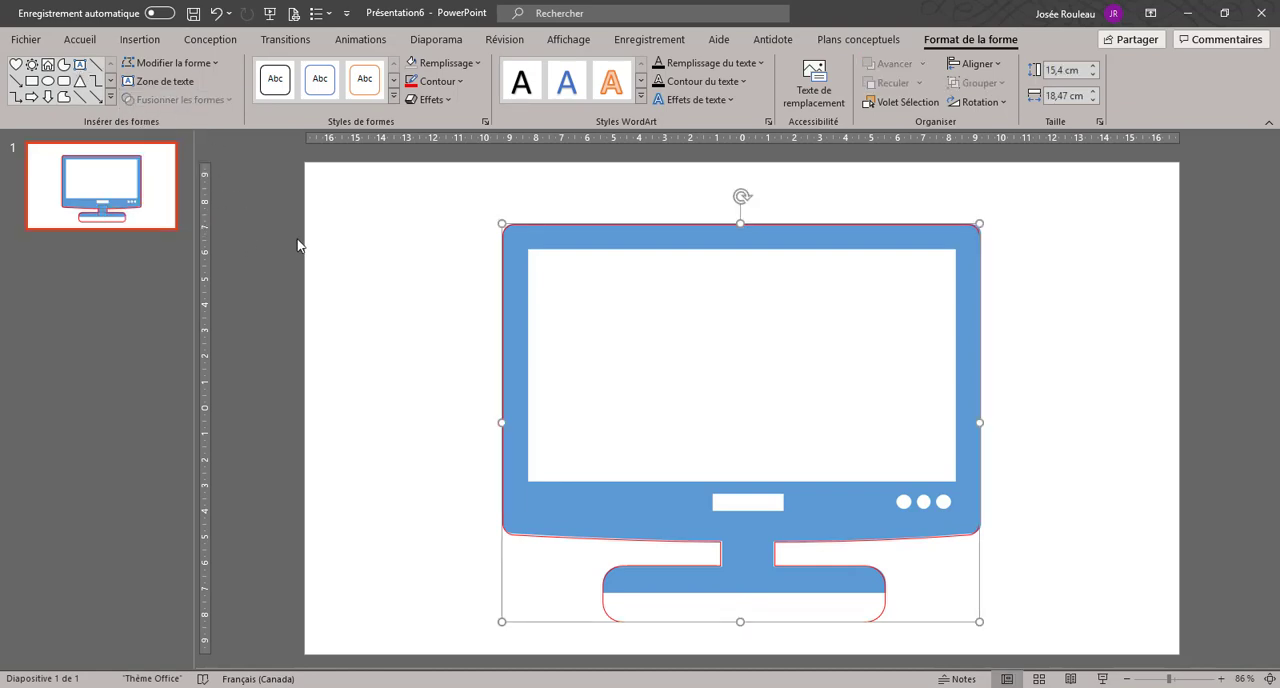
pyautogui.click(331, 258)
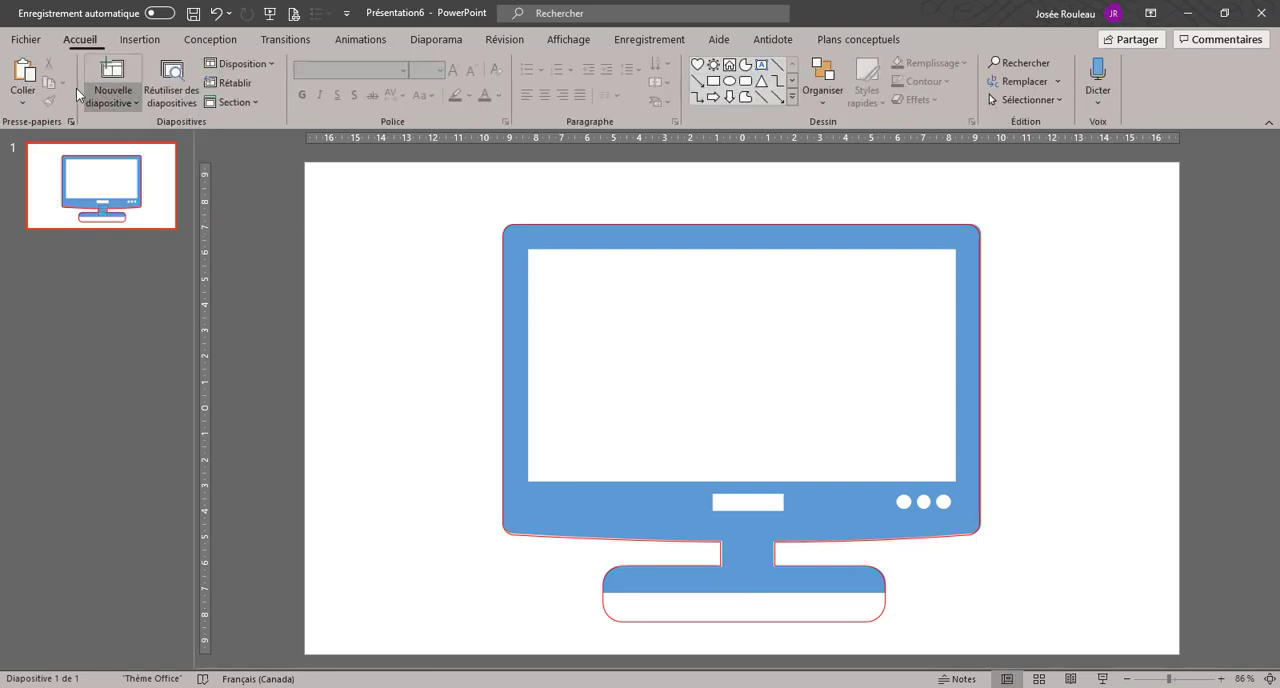
# Step: Draw a rectangle about 1.74 cm high and 13.47 cm wide covering the part of the outline below the stand's base
pyautogui.click(139, 39)
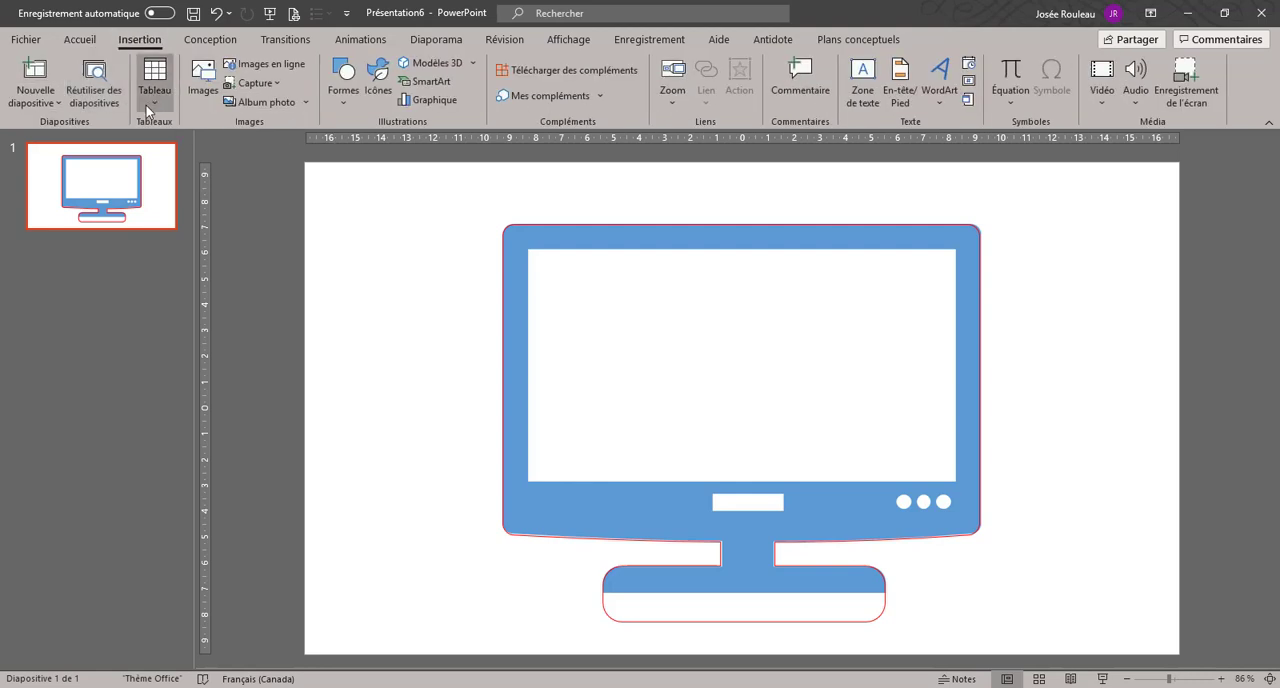
pyautogui.click(344, 104)
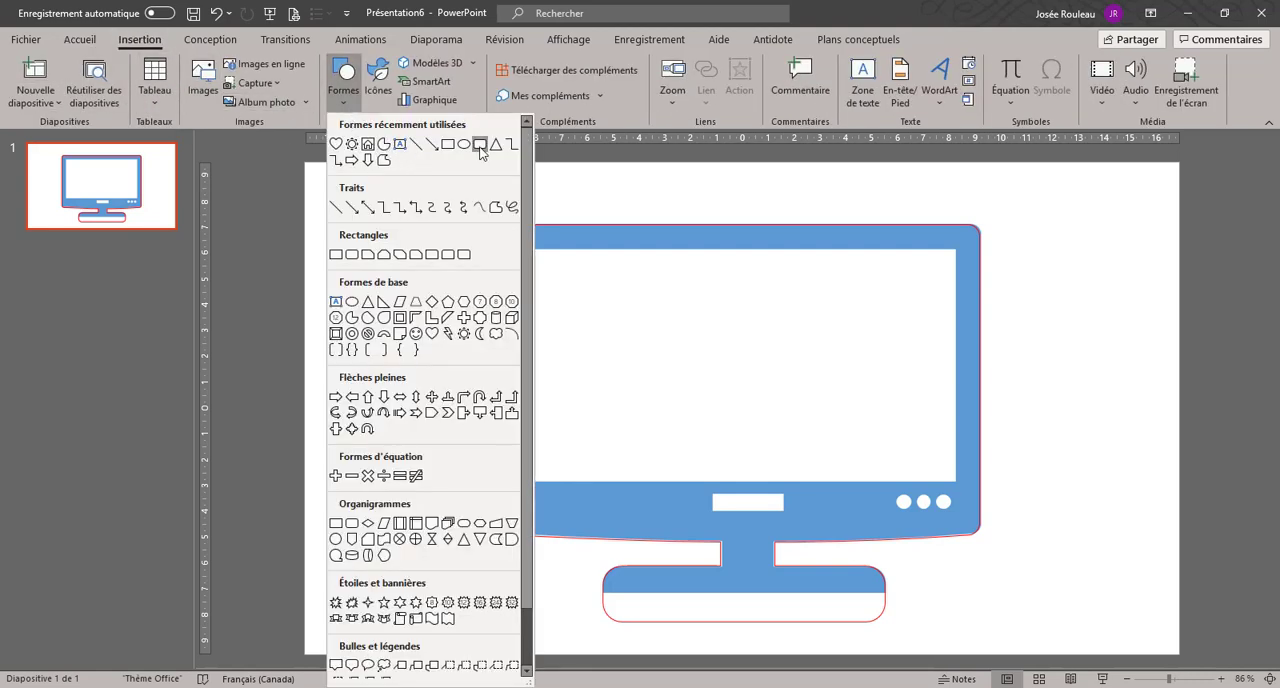
pyautogui.click(448, 144)
pyautogui.moveTo(574, 591); pyautogui.dragTo(923, 636)
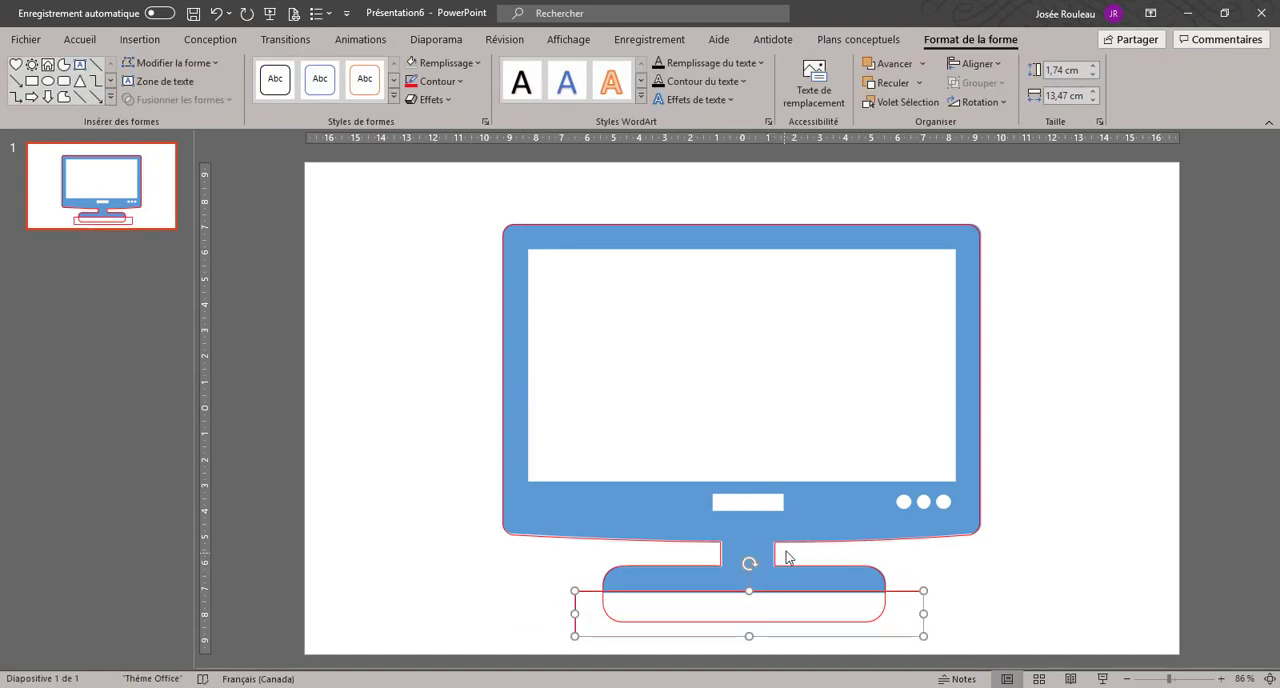
# Step: Subtract the lower rectangle from the merged television outline so the stand's base ends in a flat edge
pyautogui.click(787, 542)
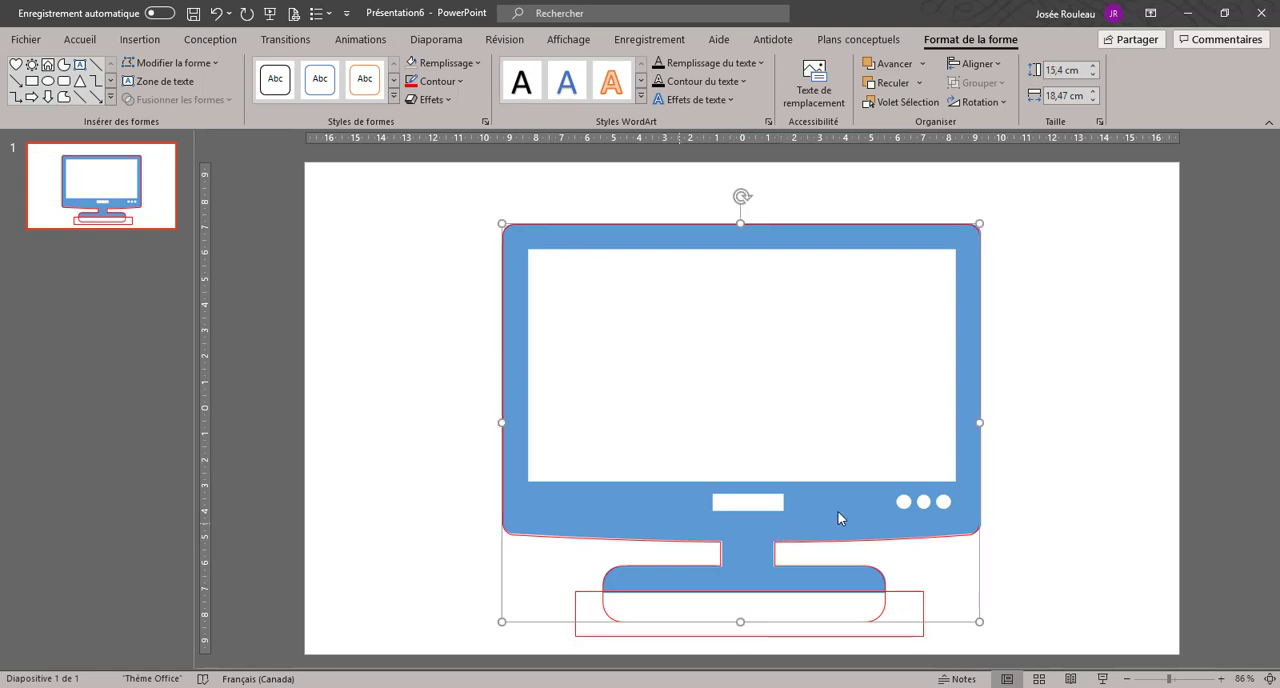
pyautogui.keyDown('shift'); pyautogui.click(618, 636); pyautogui.keyUp('shift')
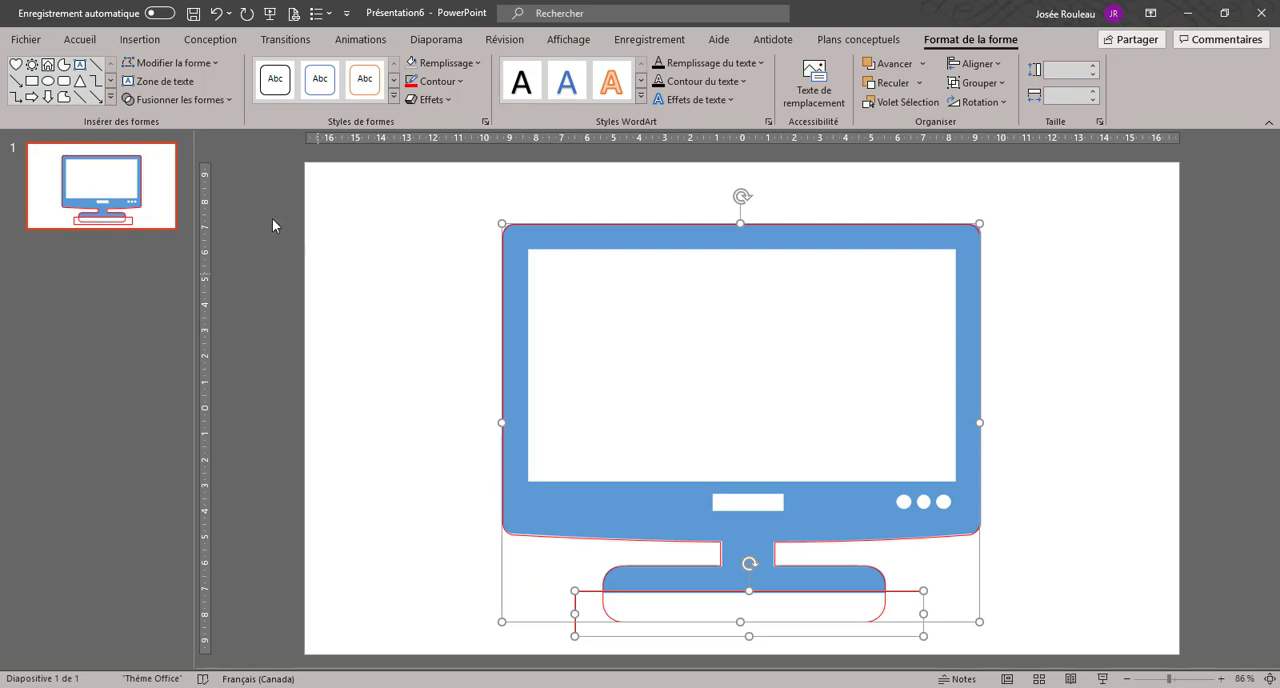
pyautogui.click(231, 99)
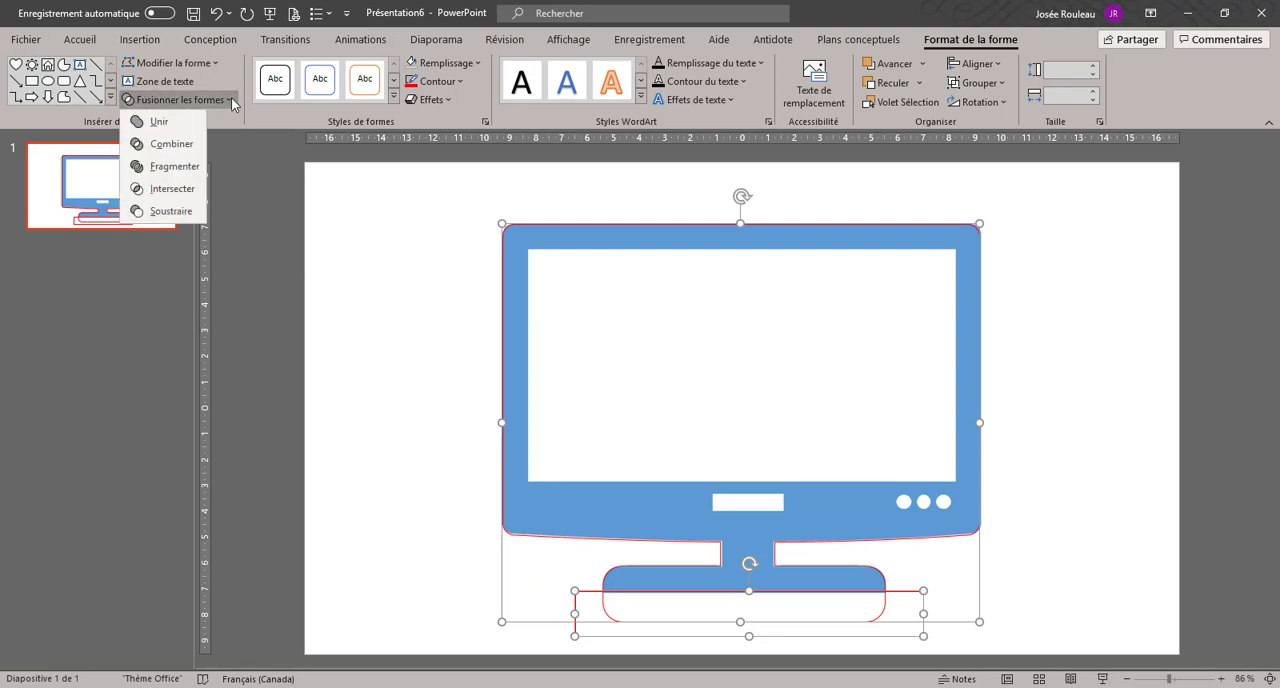
pyautogui.click(203, 211)
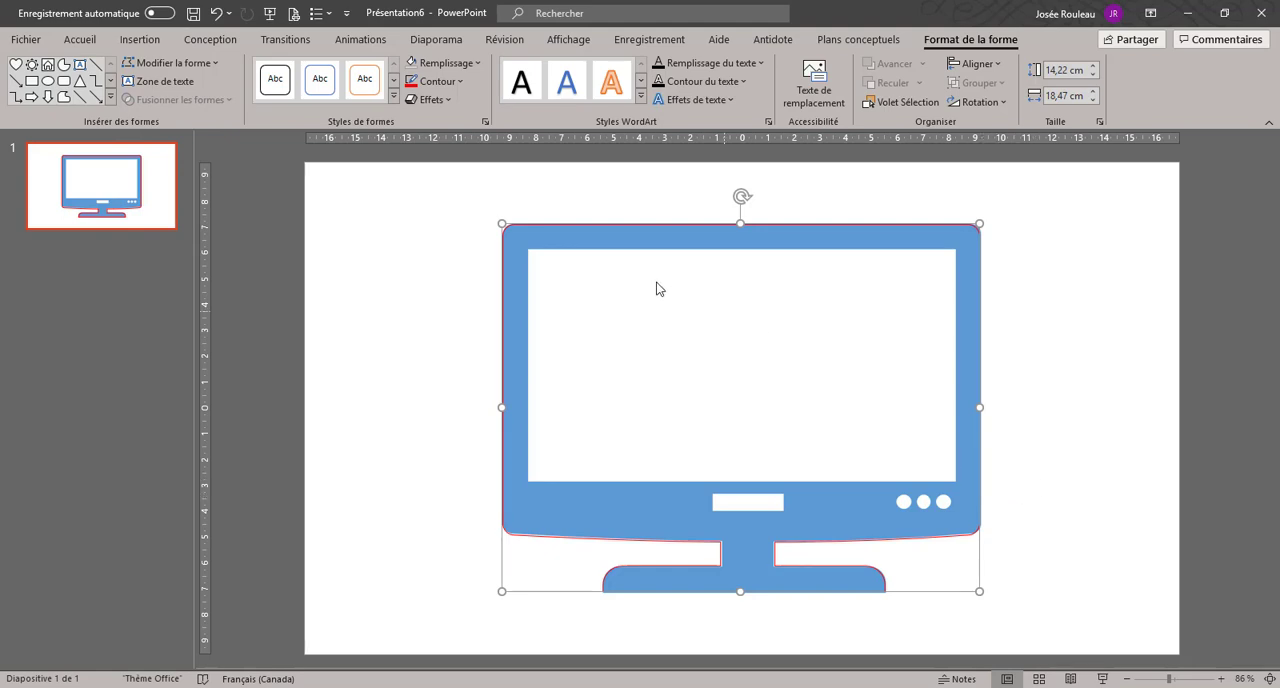
# Step: Draw a rectangle about 9.08 cm high and 16.54 cm wide over the television's white screen area
pyautogui.click(32, 81)
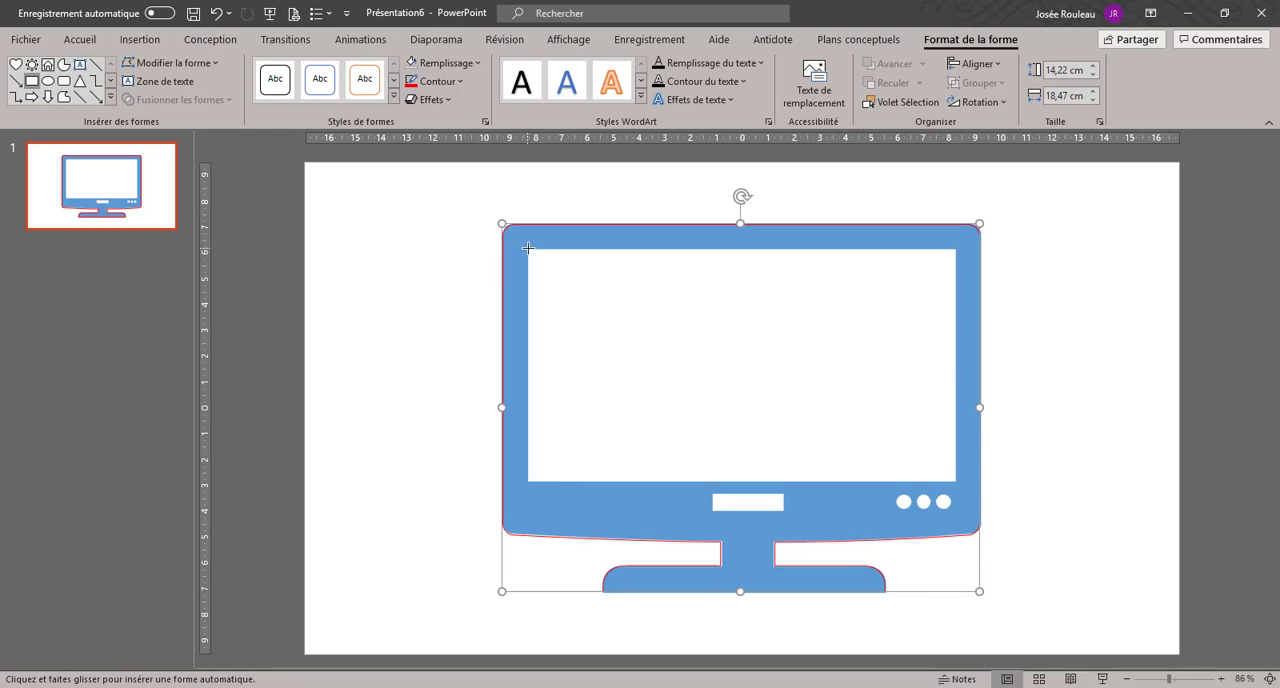
pyautogui.moveTo(534, 252); pyautogui.dragTo(955, 482)
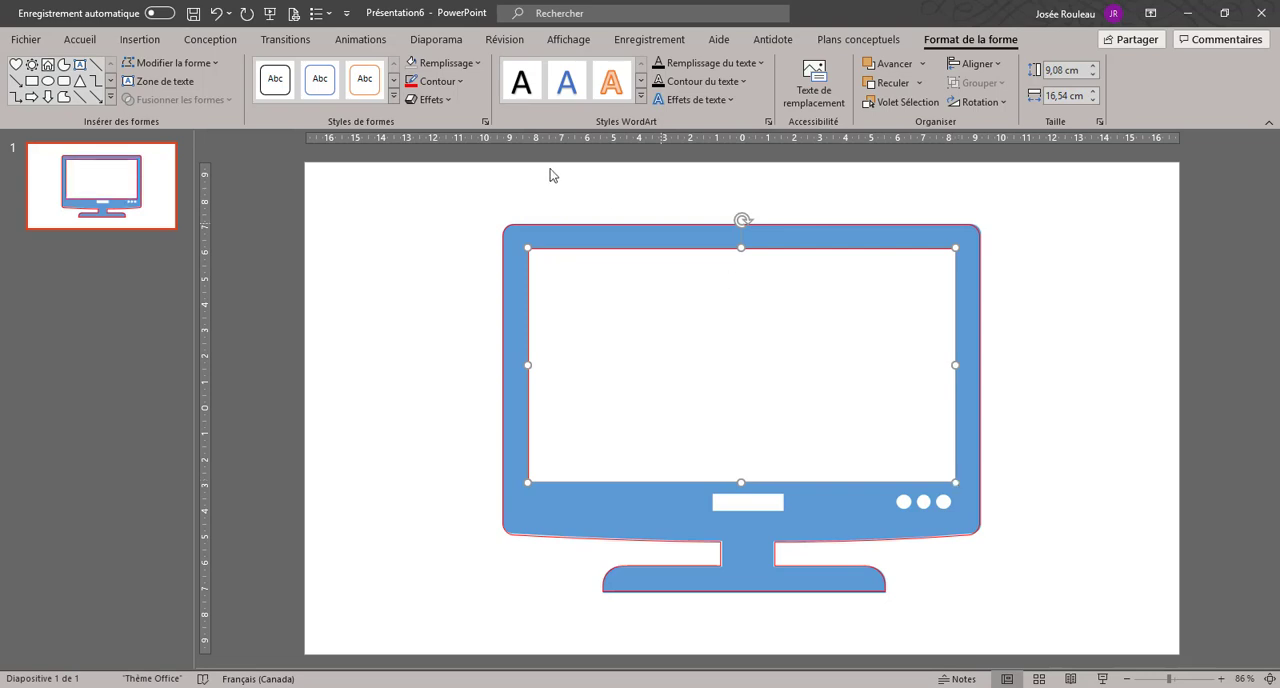
pyautogui.click(394, 244)
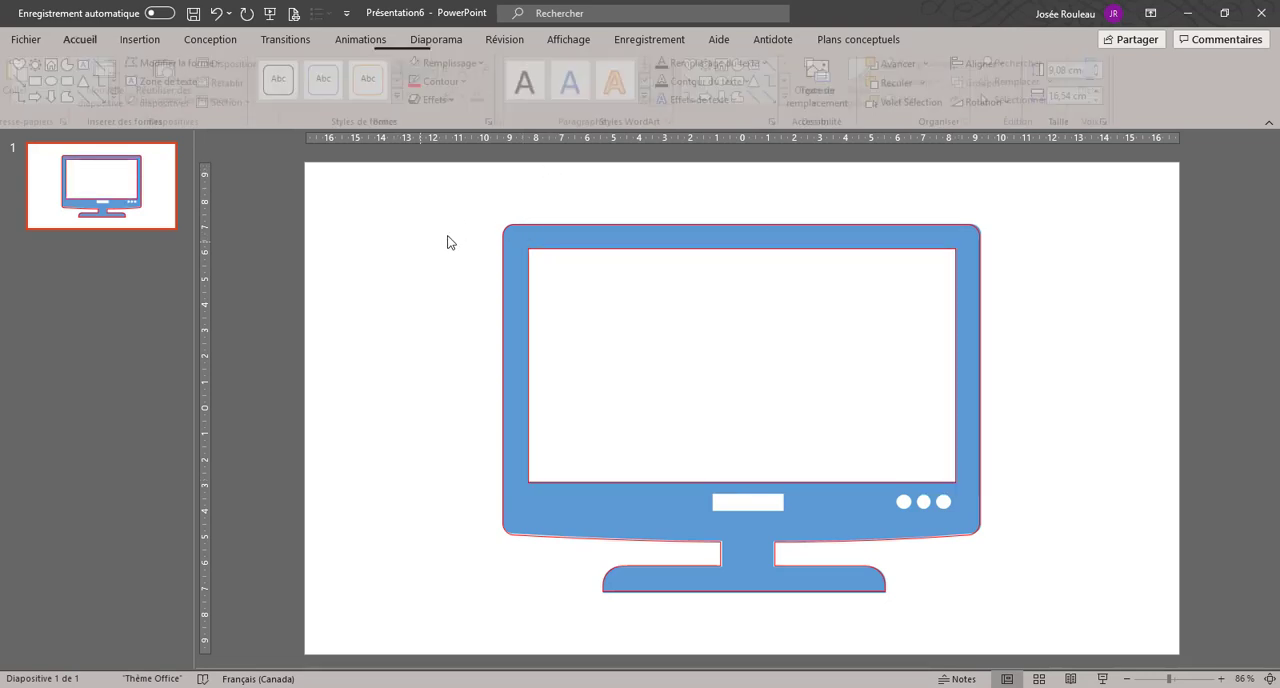
# Step: Subtract the screen rectangle from the television outline and preview a gold fill to check the cutout, without applying it
pyautogui.click(521, 227)
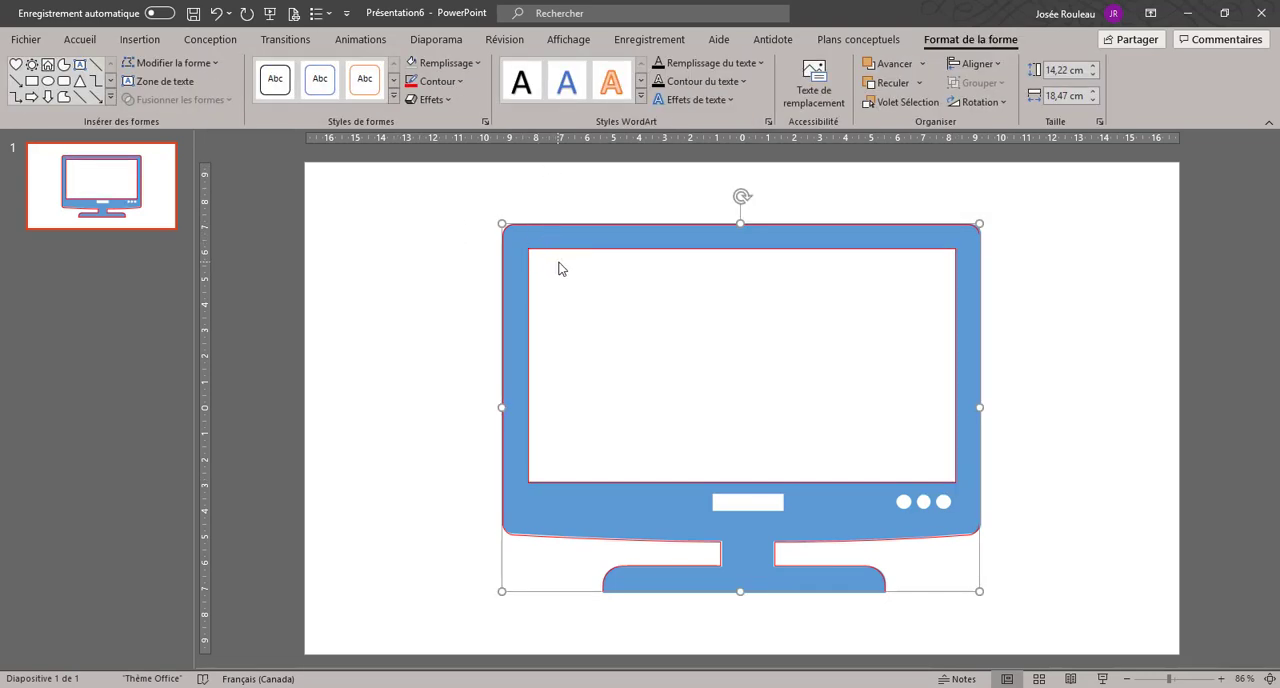
pyautogui.keyDown('shift'); pyautogui.click(563, 250); pyautogui.keyUp('shift')
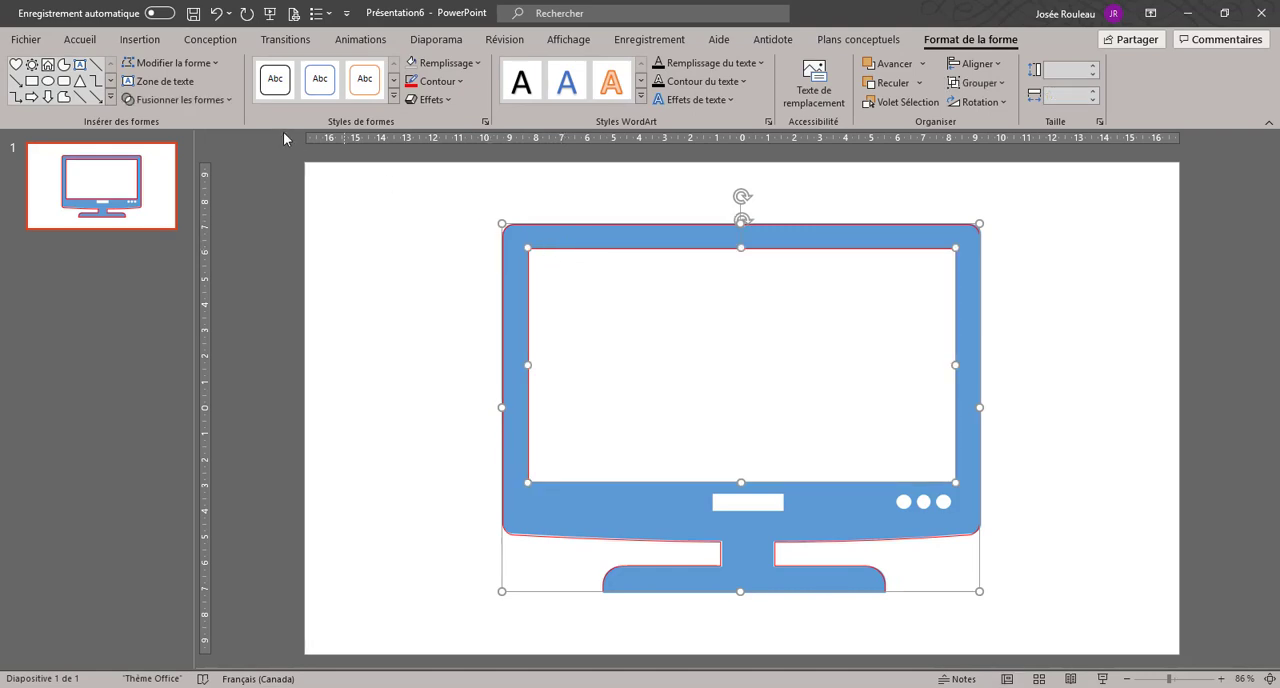
pyautogui.click(218, 100)
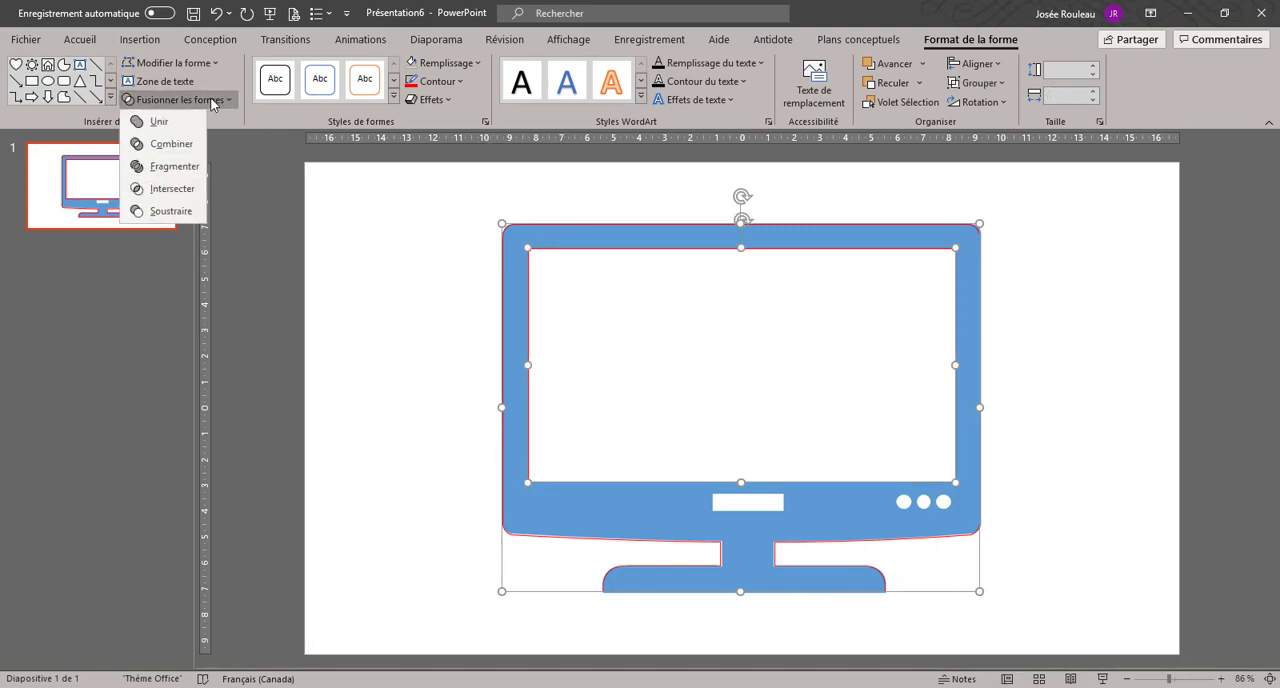
pyautogui.click(168, 211)
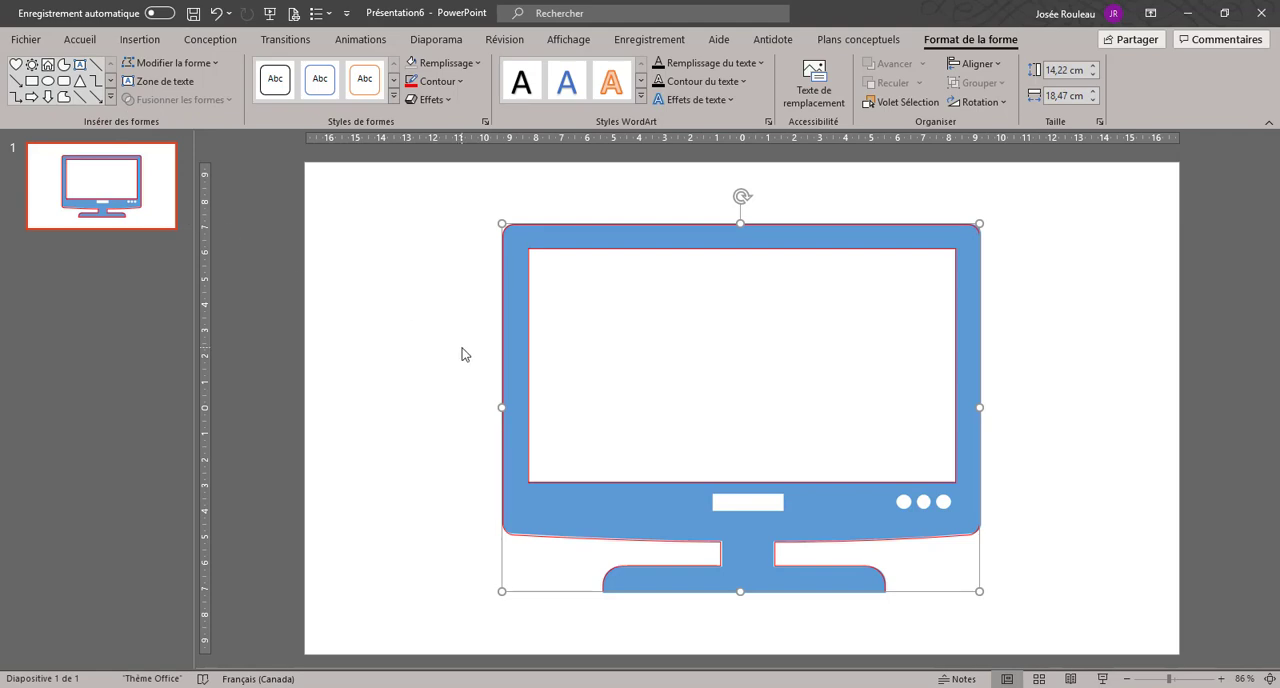
pyautogui.click(447, 63)
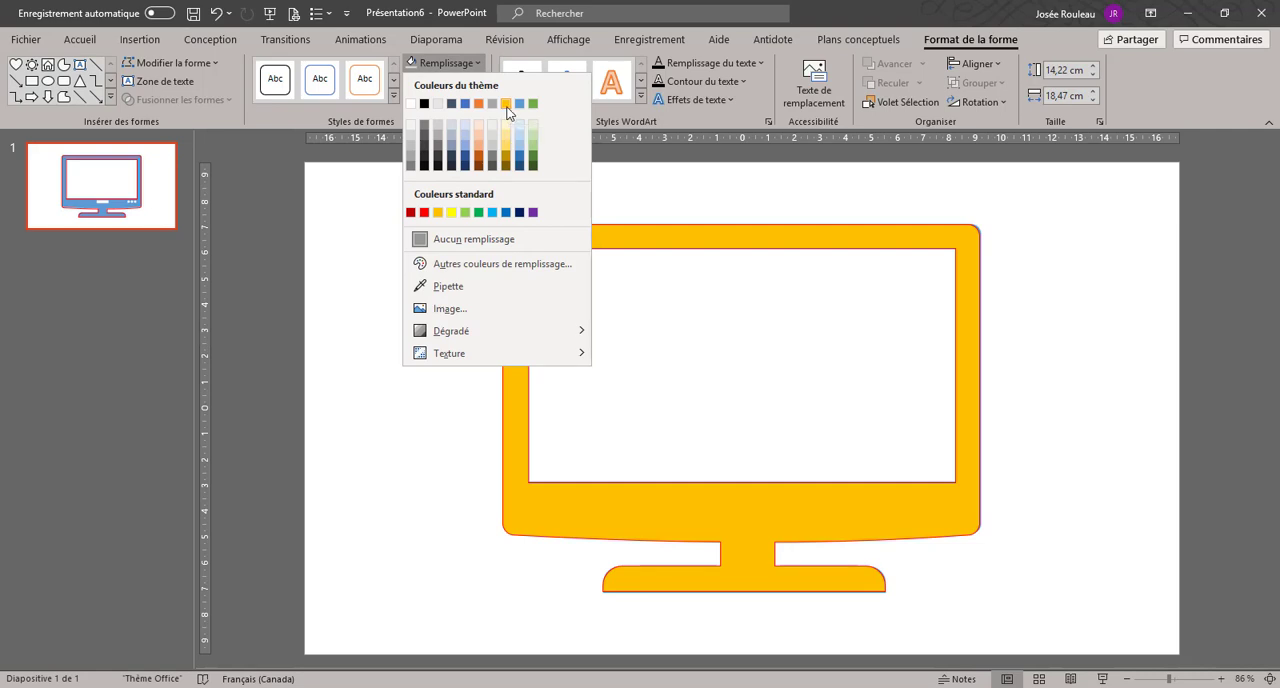
pyautogui.click(655, 190)
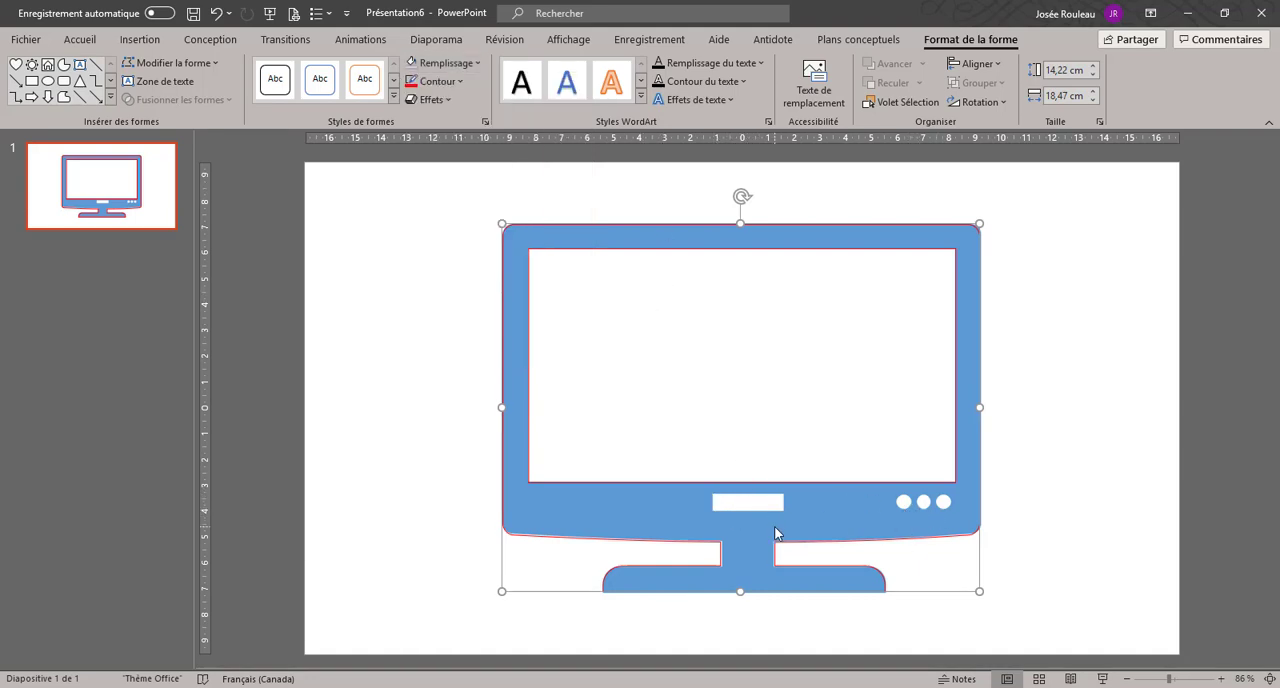
# Step: Draw a rectangle about 0.68 cm high and 2.78 cm wide over the small white label area below the television's screen
pyautogui.keyDown('ctrl'); pyautogui.scroll(6, 786, 540); pyautogui.keyUp('ctrl')
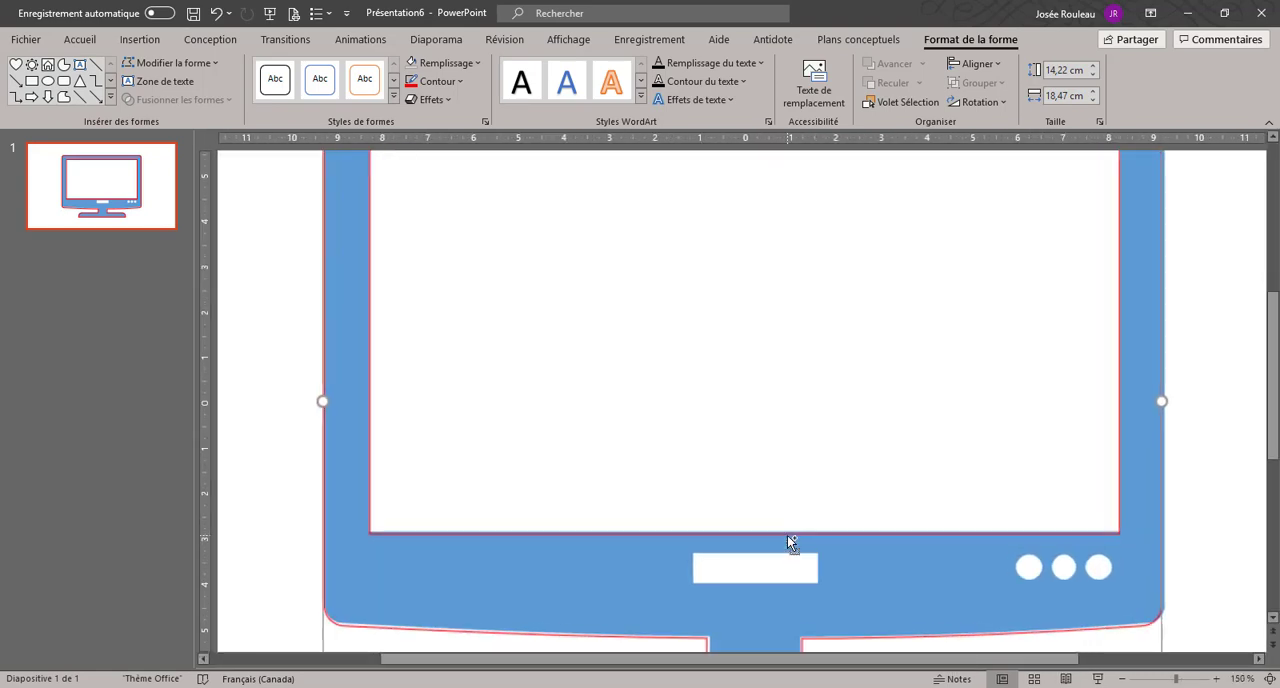
pyautogui.keyDown('ctrl'); pyautogui.scroll(5, 894, 580); pyautogui.keyUp('ctrl')
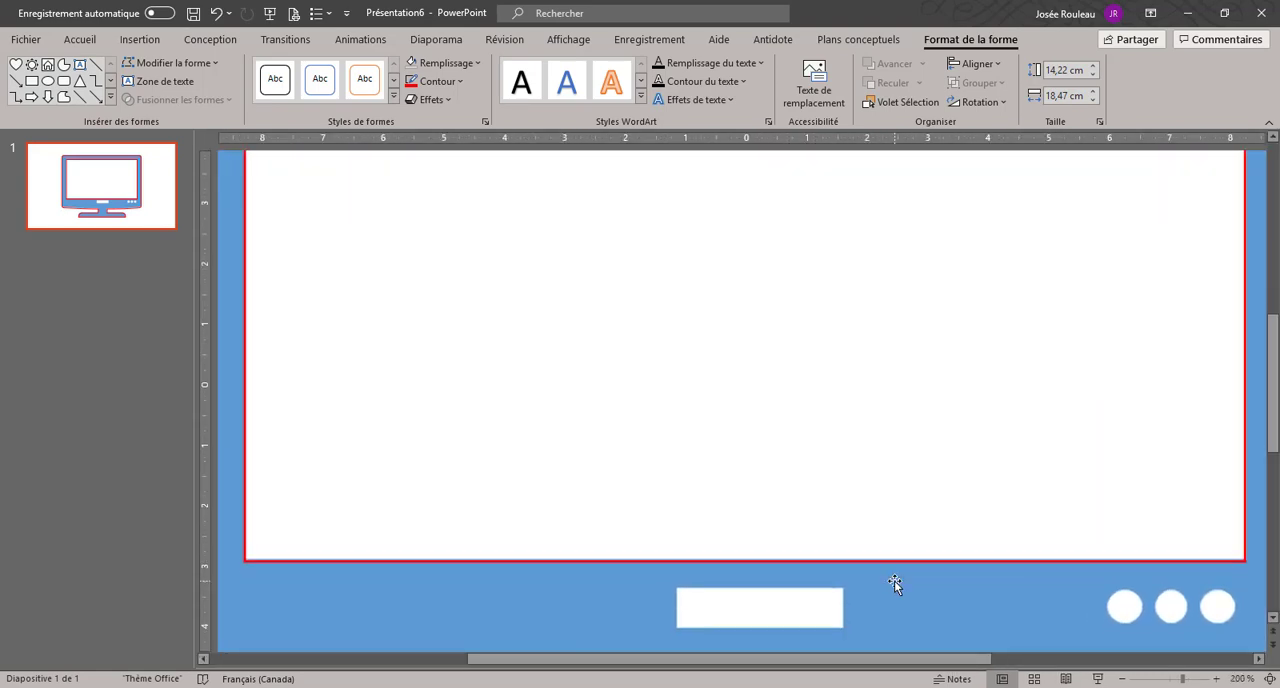
pyautogui.scroll(-3, 894, 583)
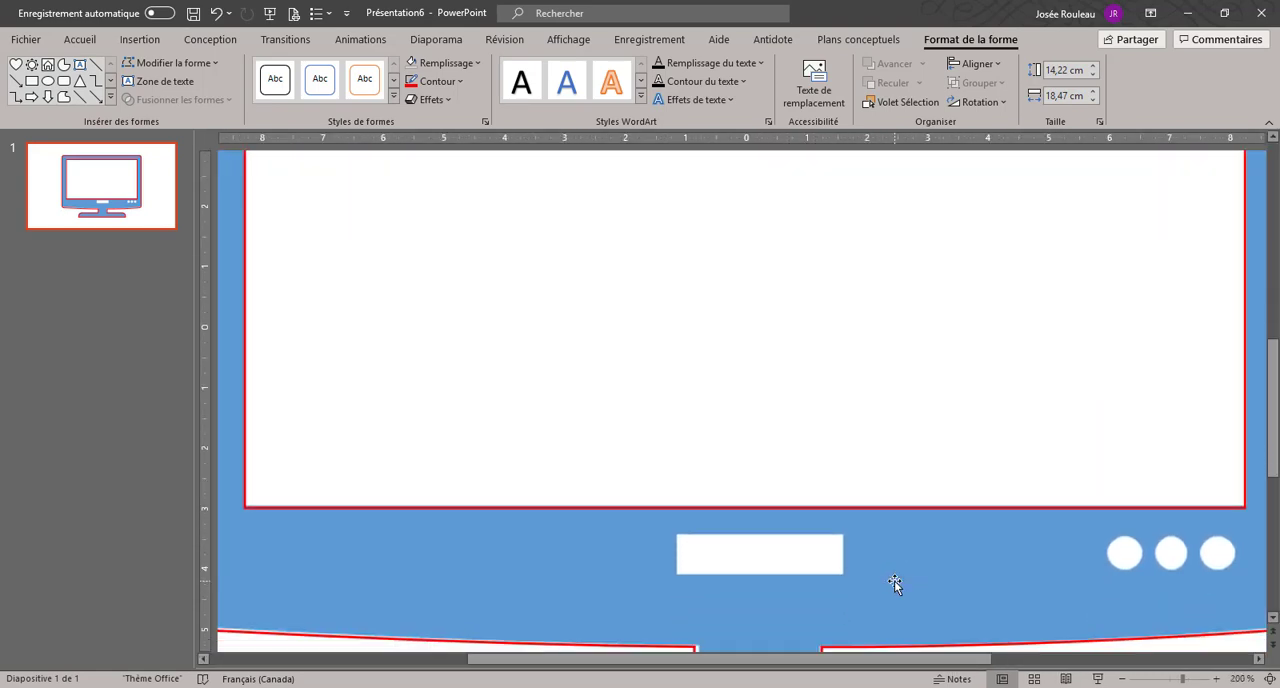
pyautogui.click(32, 81)
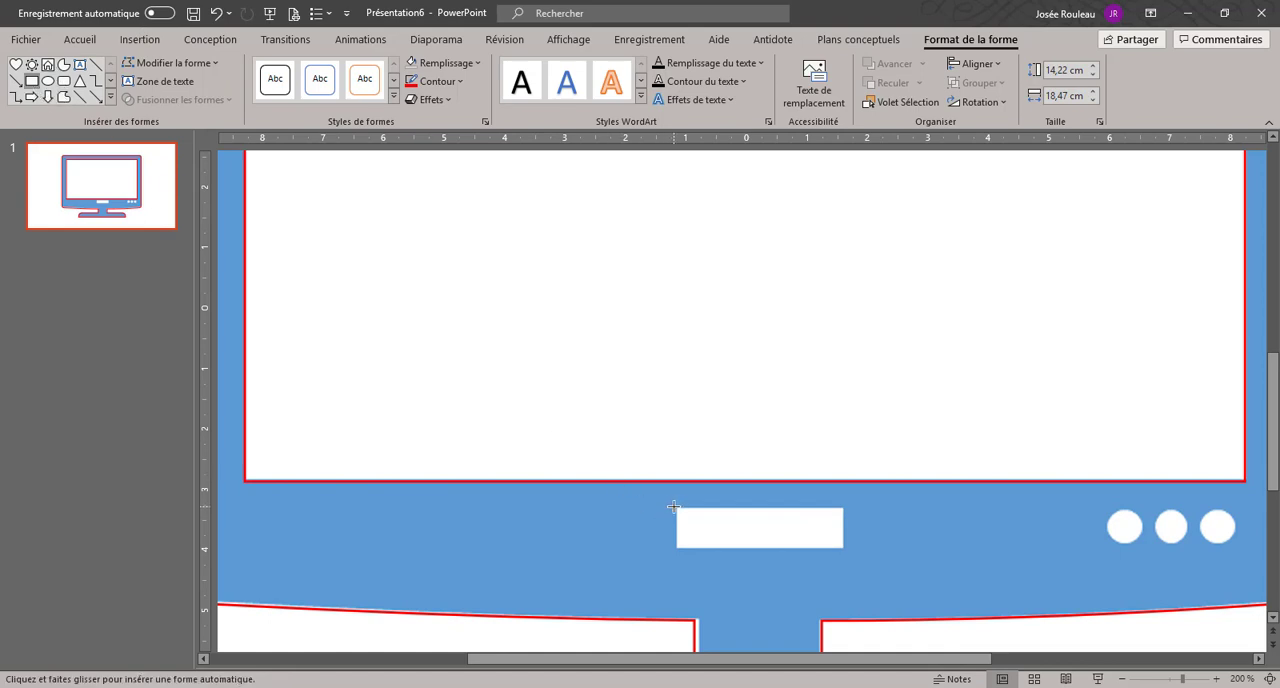
pyautogui.moveTo(673, 507); pyautogui.dragTo(843, 548)
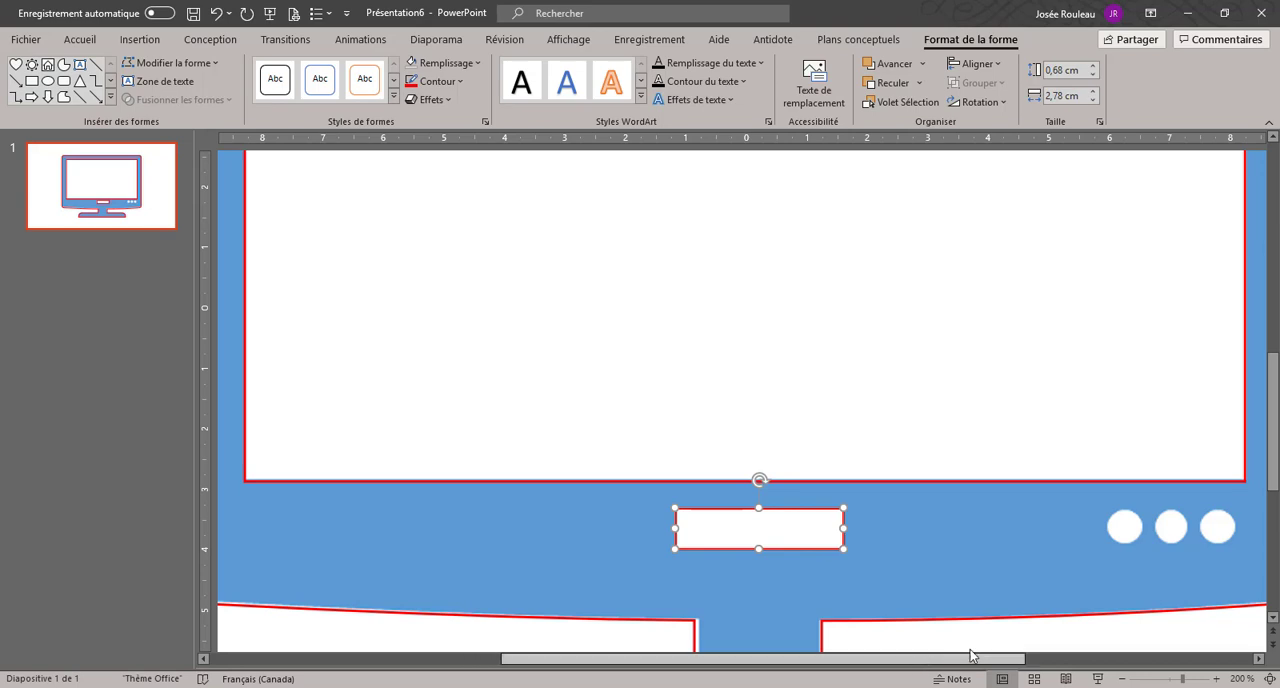
pyautogui.moveTo(970, 655); pyautogui.dragTo(1115, 655)
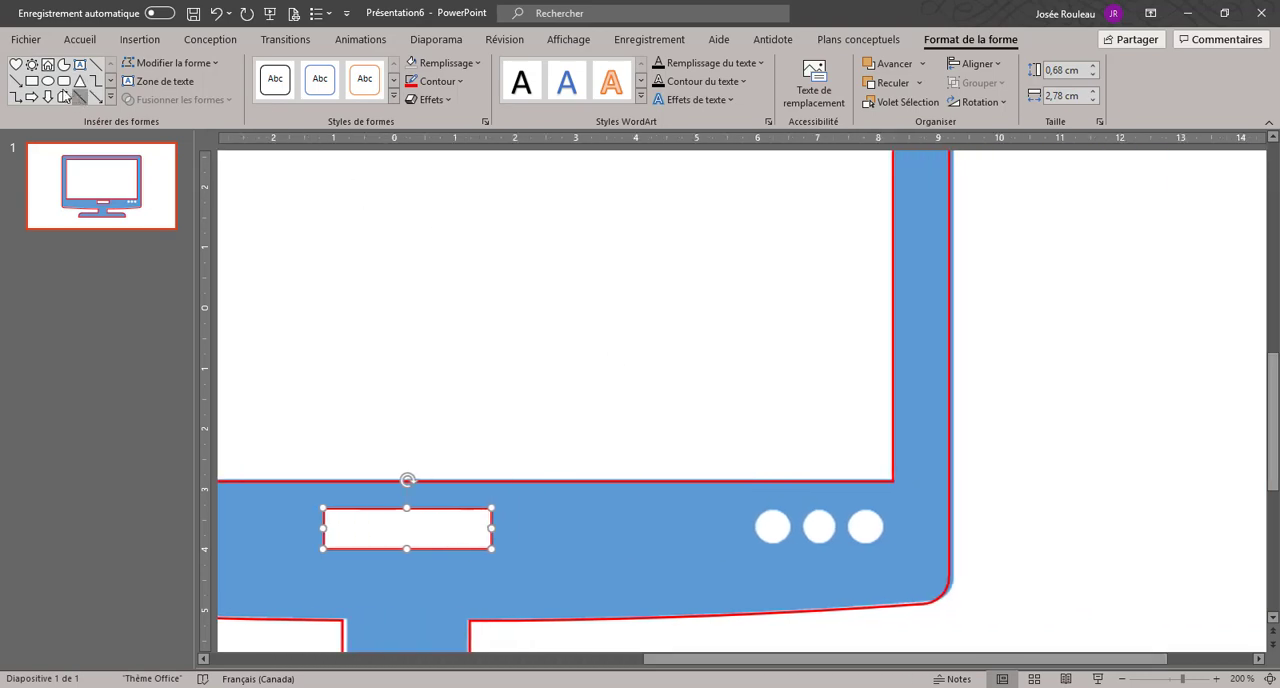
# Step: Draw a circle about 0.58 cm across over the first white television button and place matching copies over the other two
pyautogui.click(48, 81)
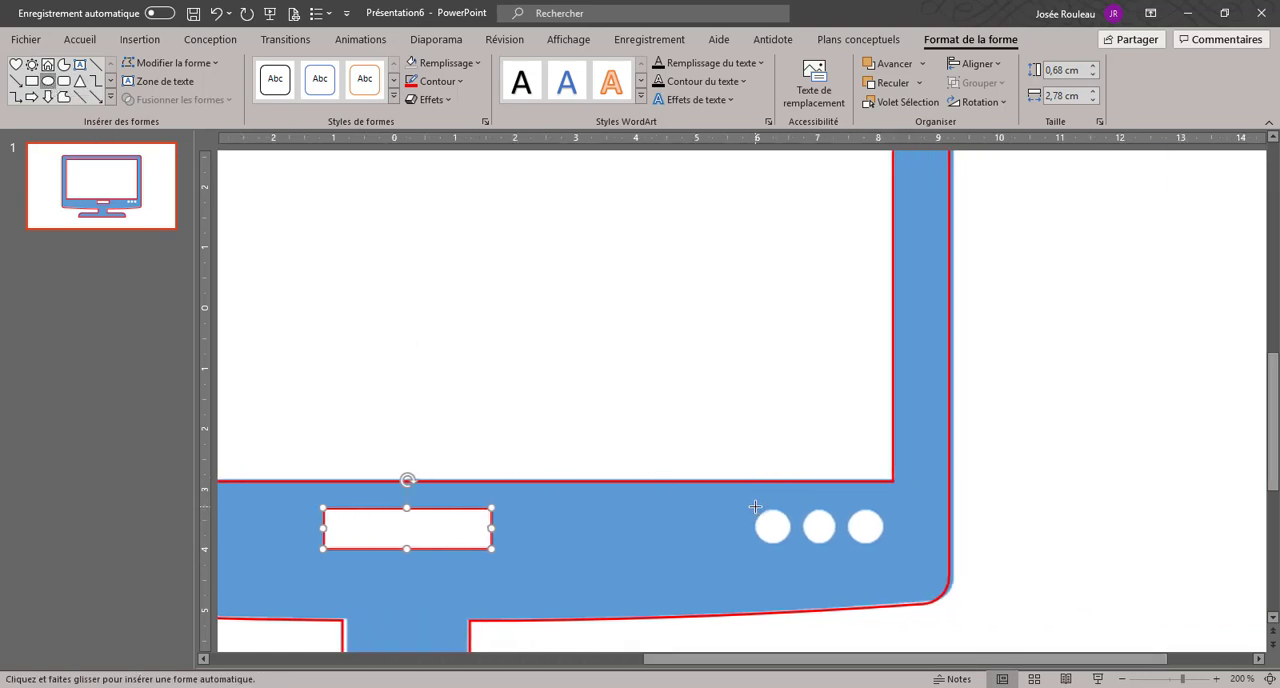
pyautogui.moveTo(755, 507); pyautogui.dragTo(836, 538)
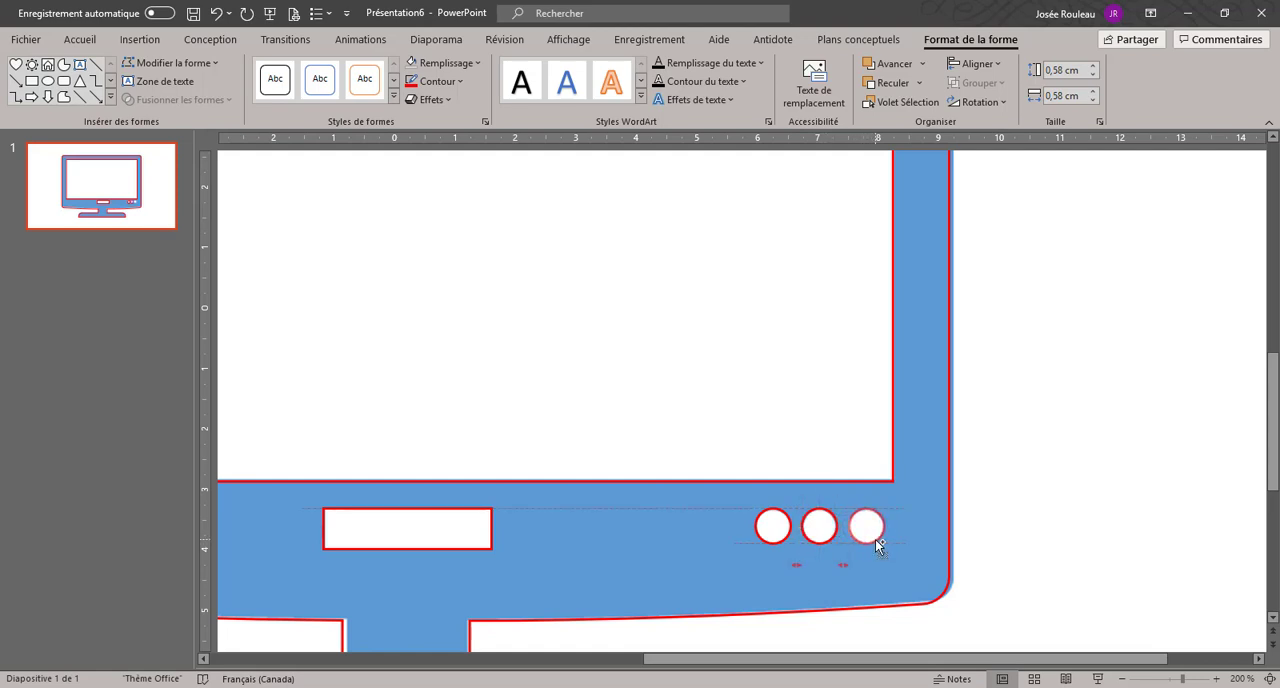
pyautogui.moveTo(873, 539); pyautogui.dragTo(873, 539)
# Step: Fill the merged television outline with the theme's orange colour
pyautogui.scroll(-5, 846, 551)
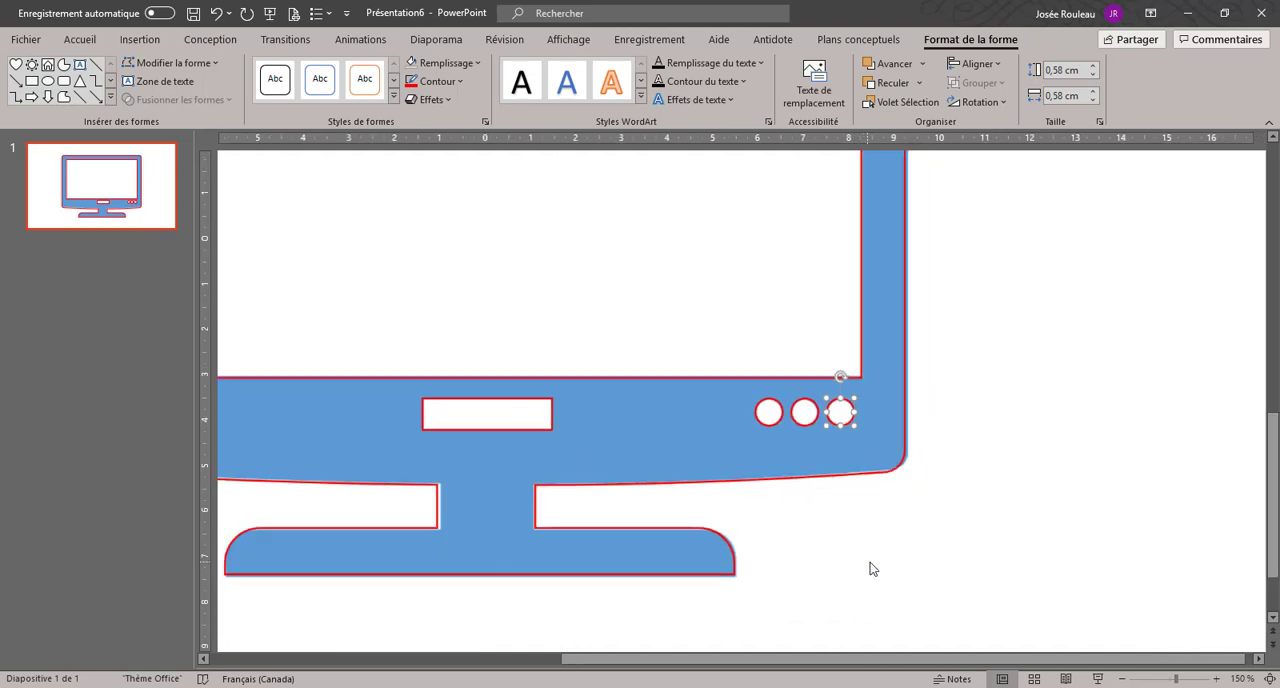
pyautogui.scroll(-2, 524, 486)
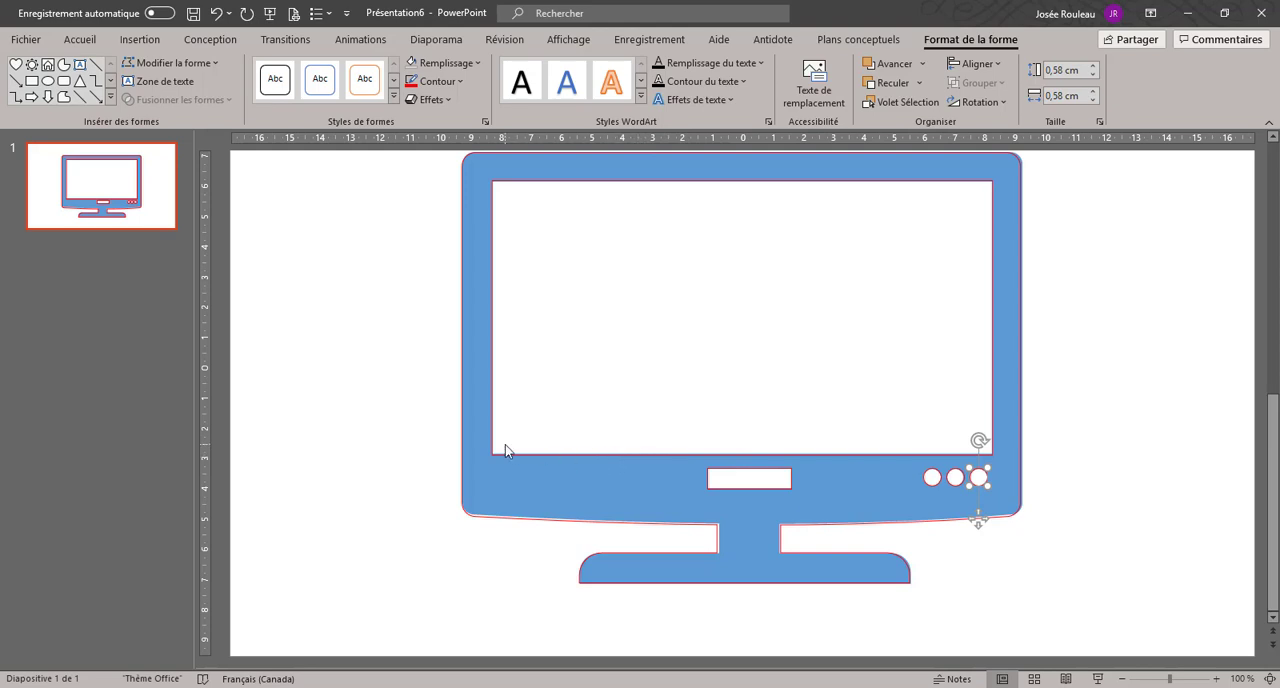
pyautogui.click(462, 388)
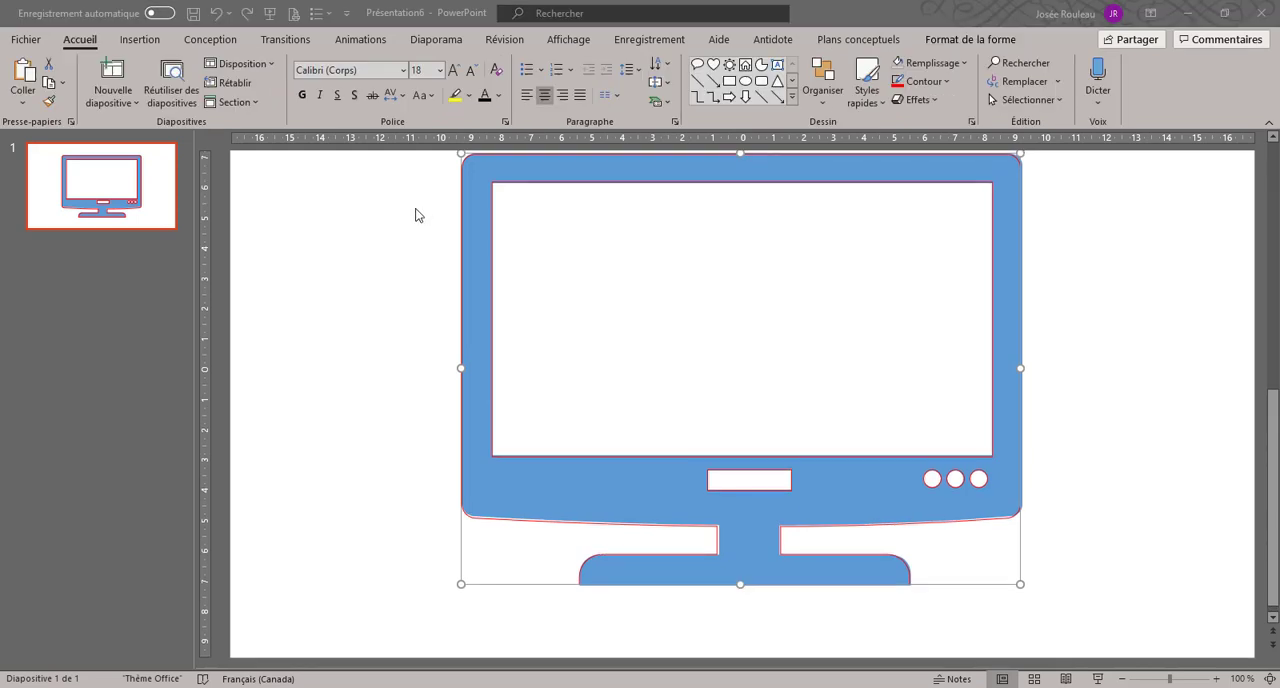
pyautogui.click(934, 42)
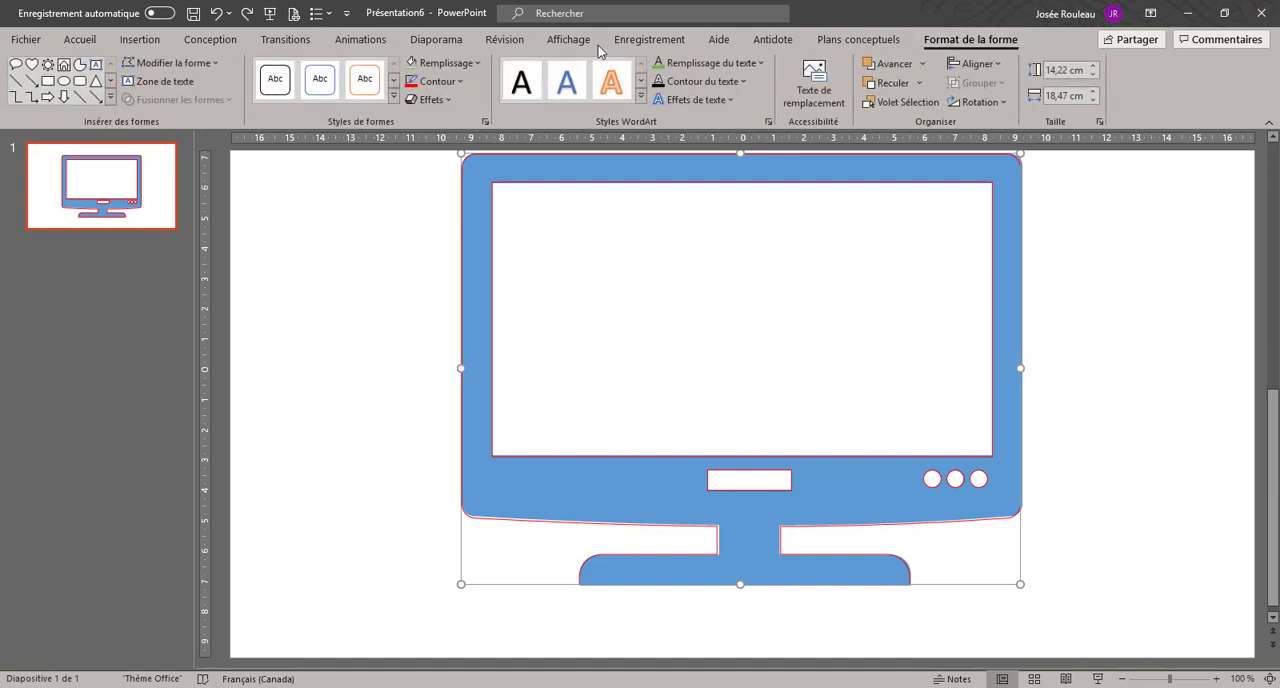
pyautogui.click(462, 67)
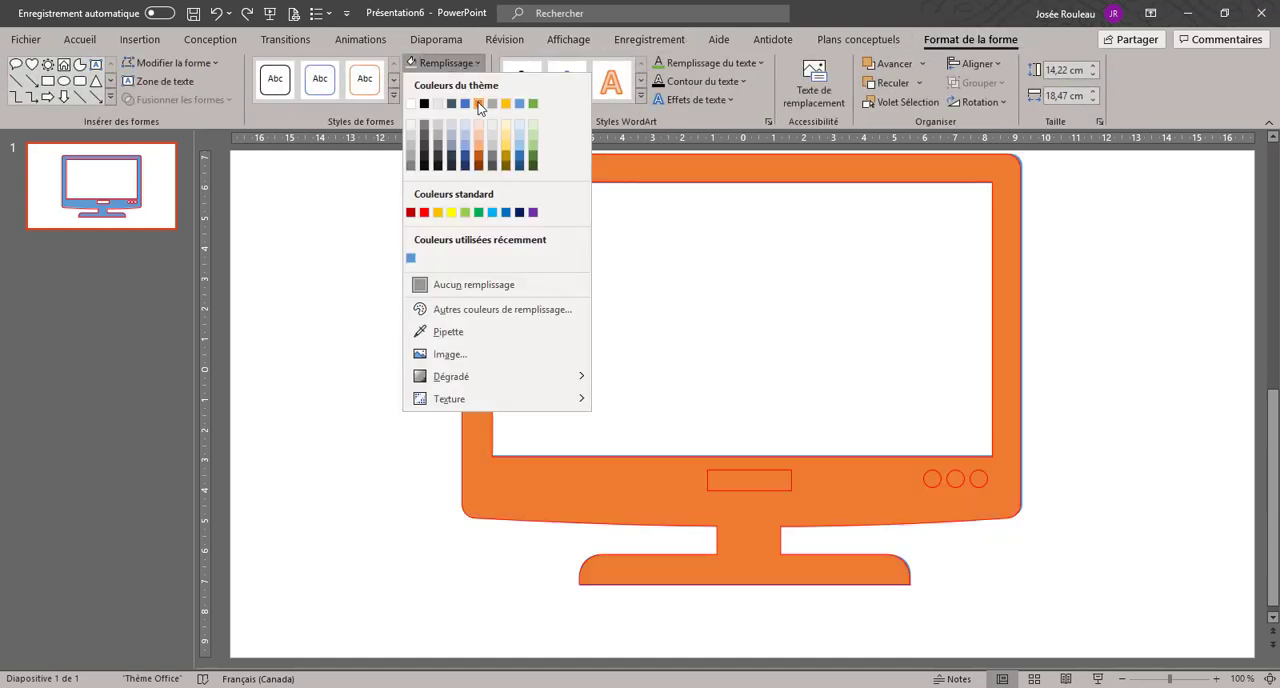
pyautogui.click(478, 104)
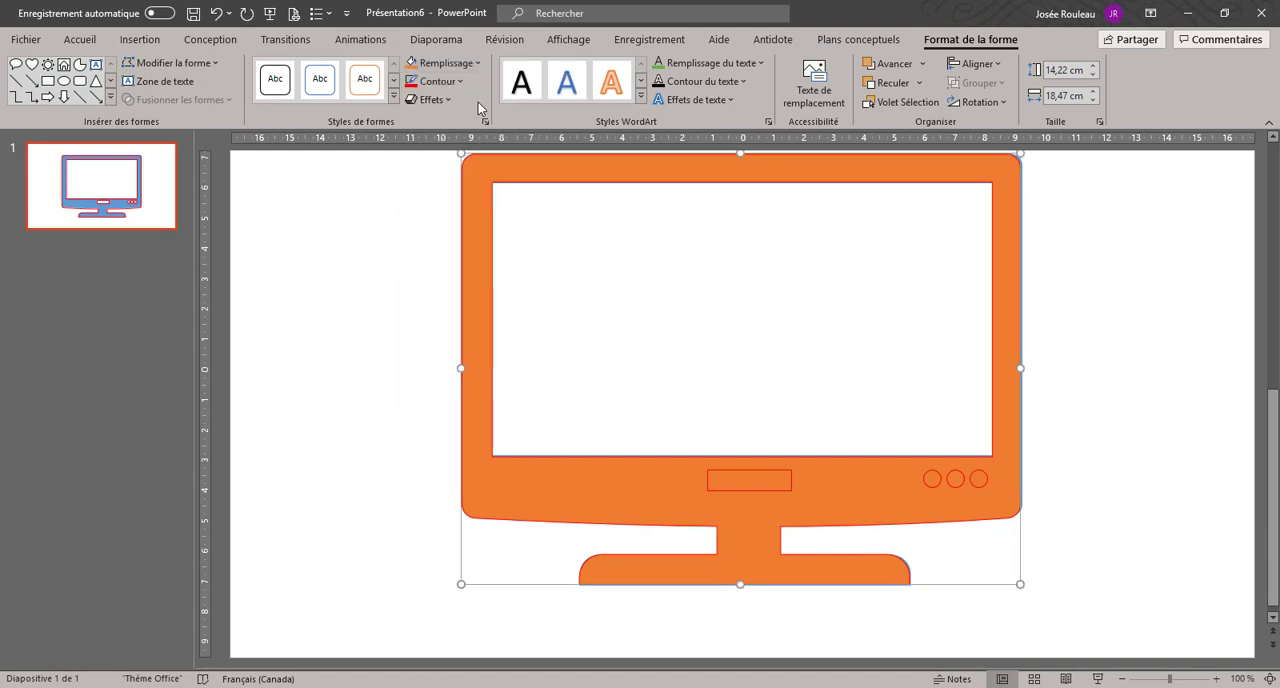
# Step: Fill the label rectangle and the three button circles with white and remove their outlines
pyautogui.click(753, 469)
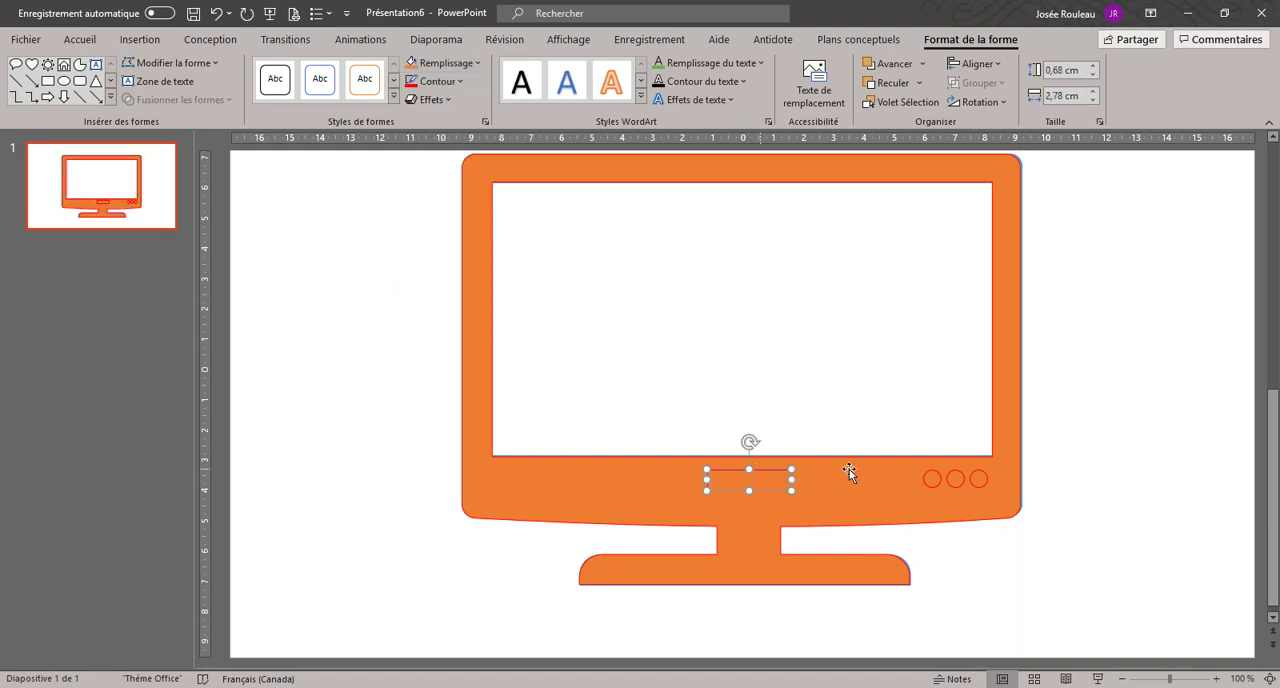
pyautogui.moveTo(1084, 452); pyautogui.dragTo(663, 517)
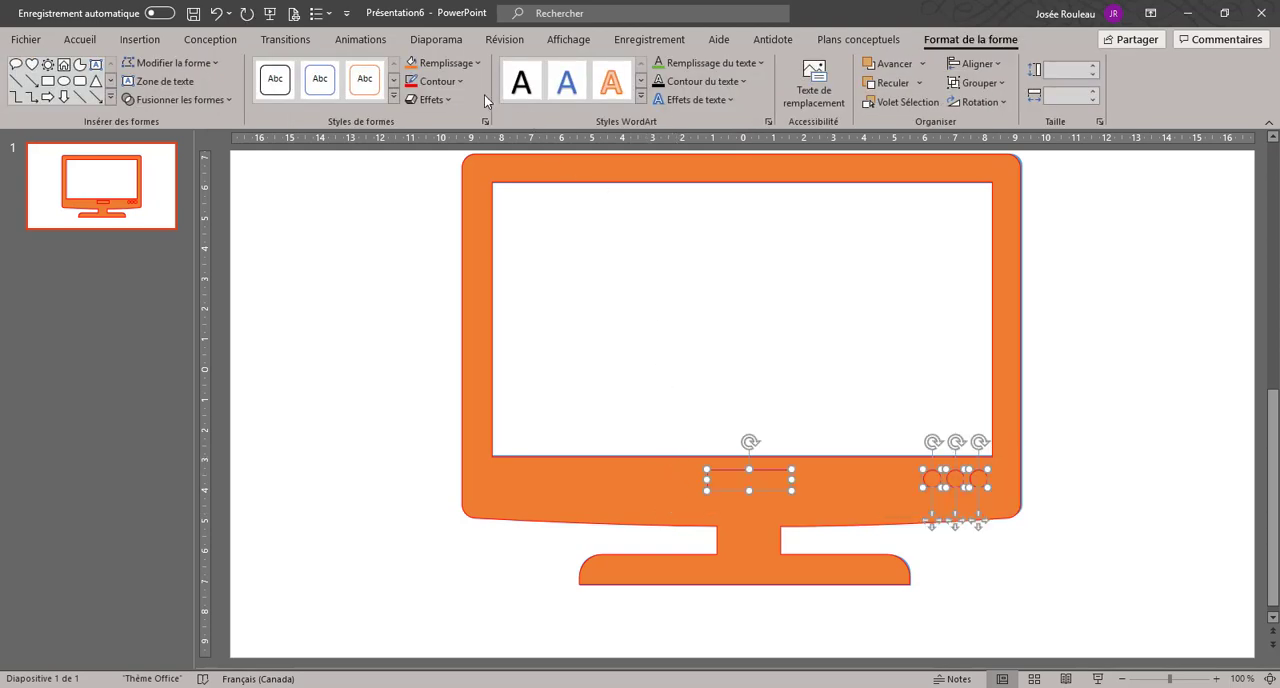
pyautogui.click(445, 63)
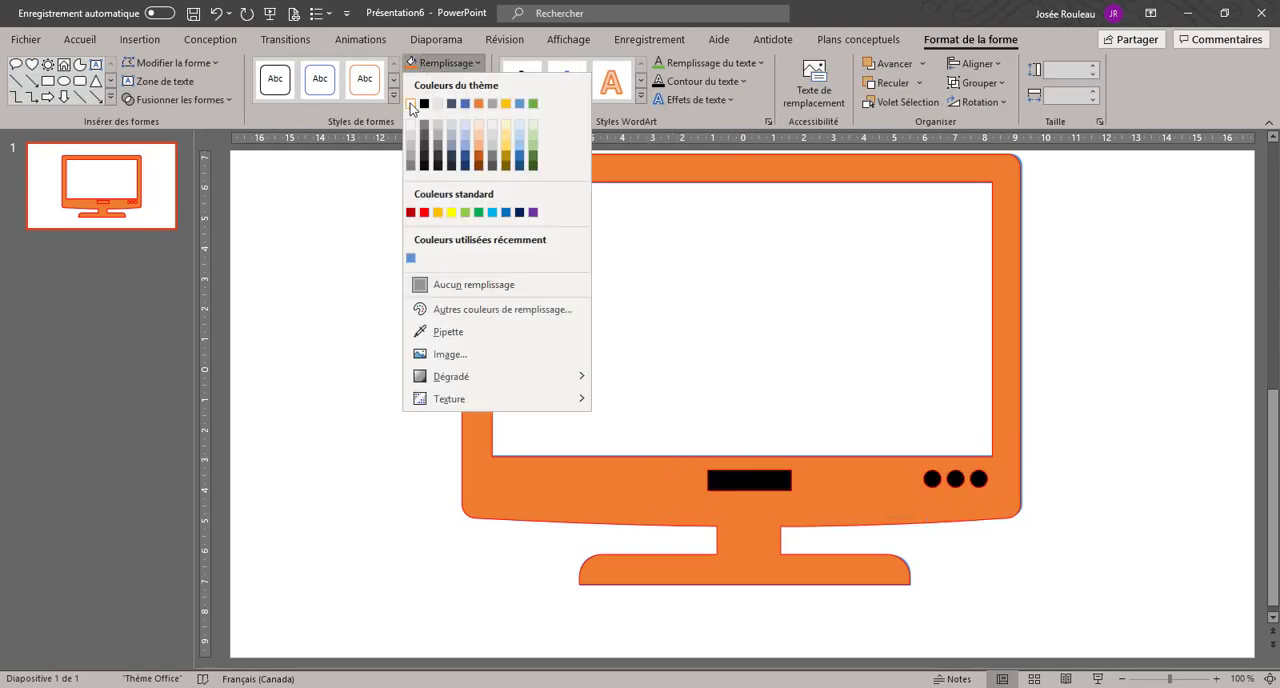
pyautogui.click(410, 103)
pyautogui.click(433, 83)
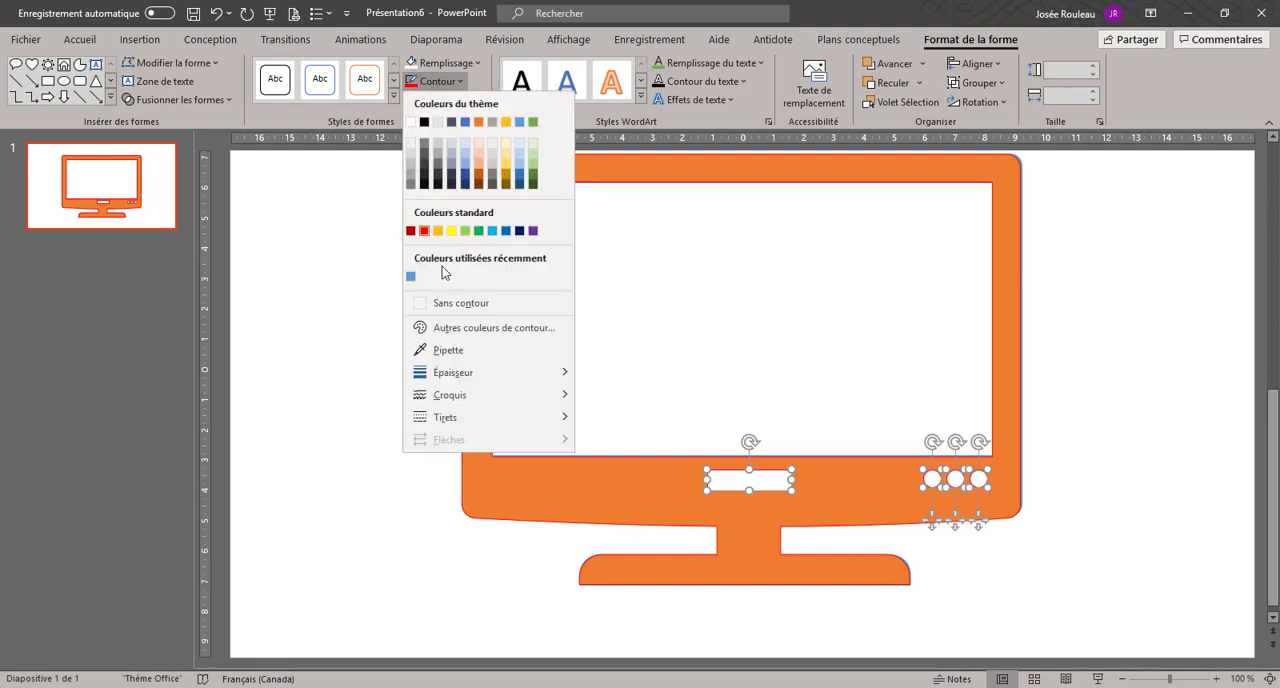
pyautogui.click(446, 302)
# Step: Remove the red outline from the orange television shape and deselect it
pyautogui.click(571, 482)
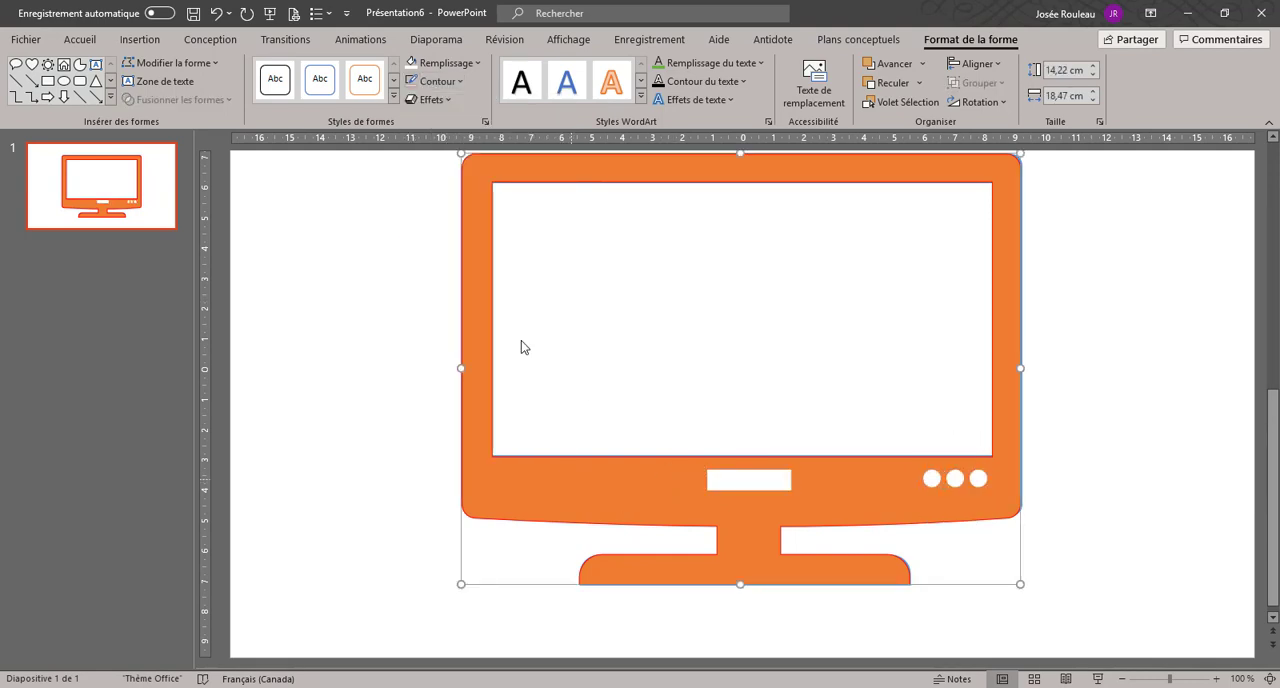
pyautogui.click(446, 82)
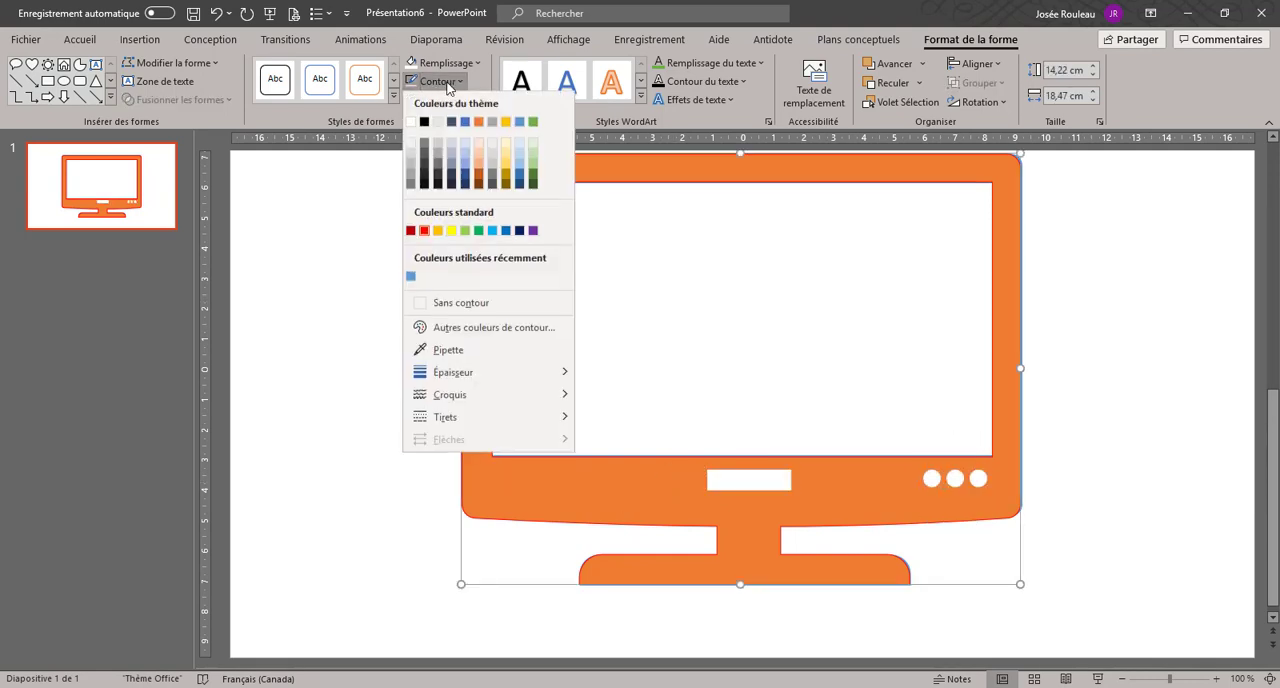
pyautogui.click(444, 310)
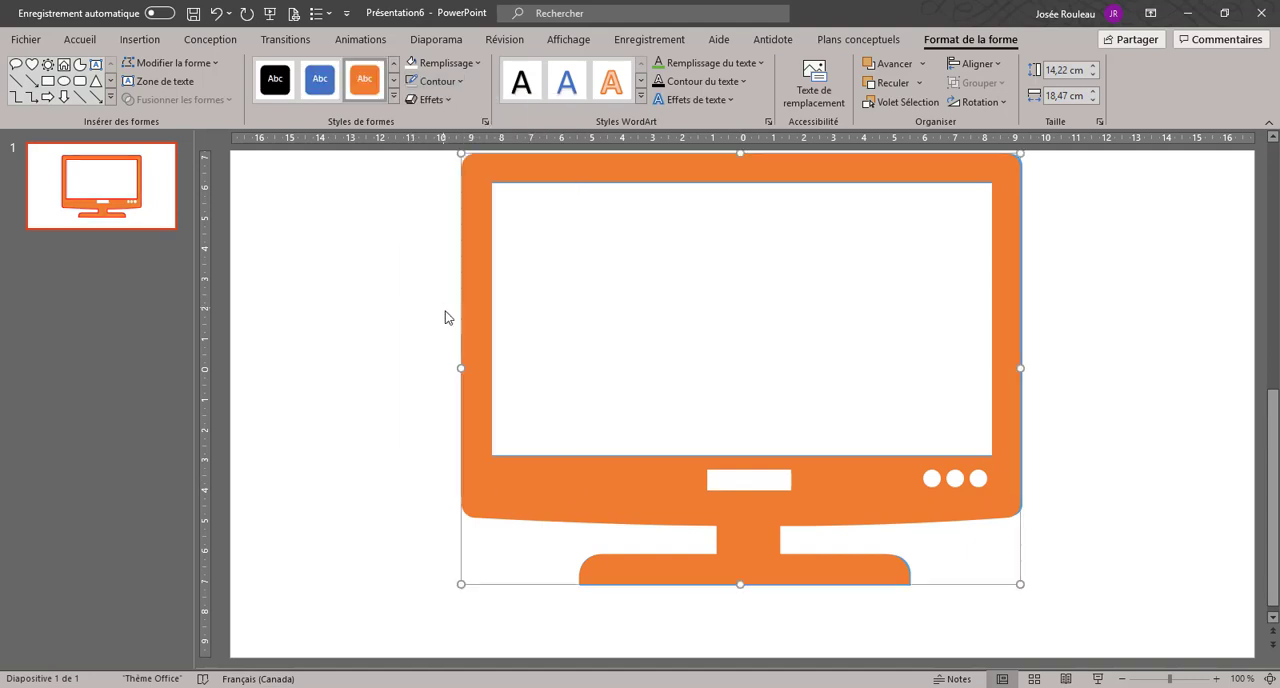
pyautogui.click(389, 353)
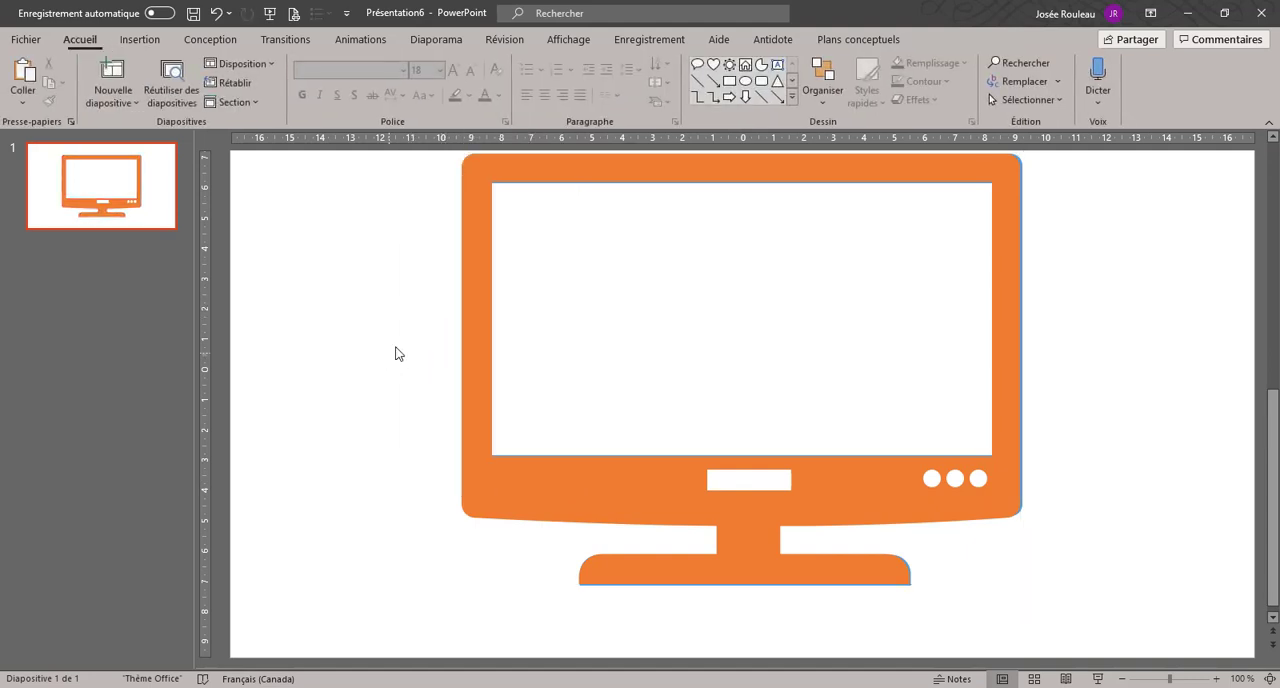
# Step: Insert the picture participant.png from the Exercices de révision PowerPoint folder onto the slide
pyautogui.click(148, 39)
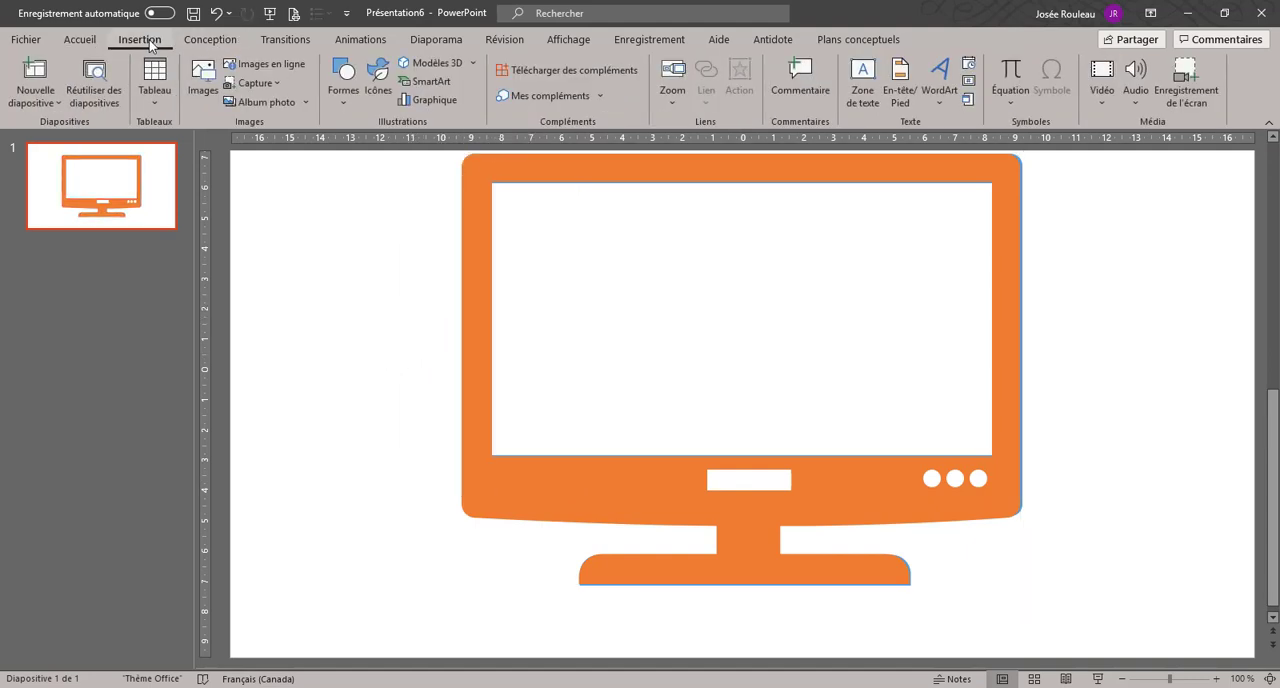
pyautogui.click(204, 80)
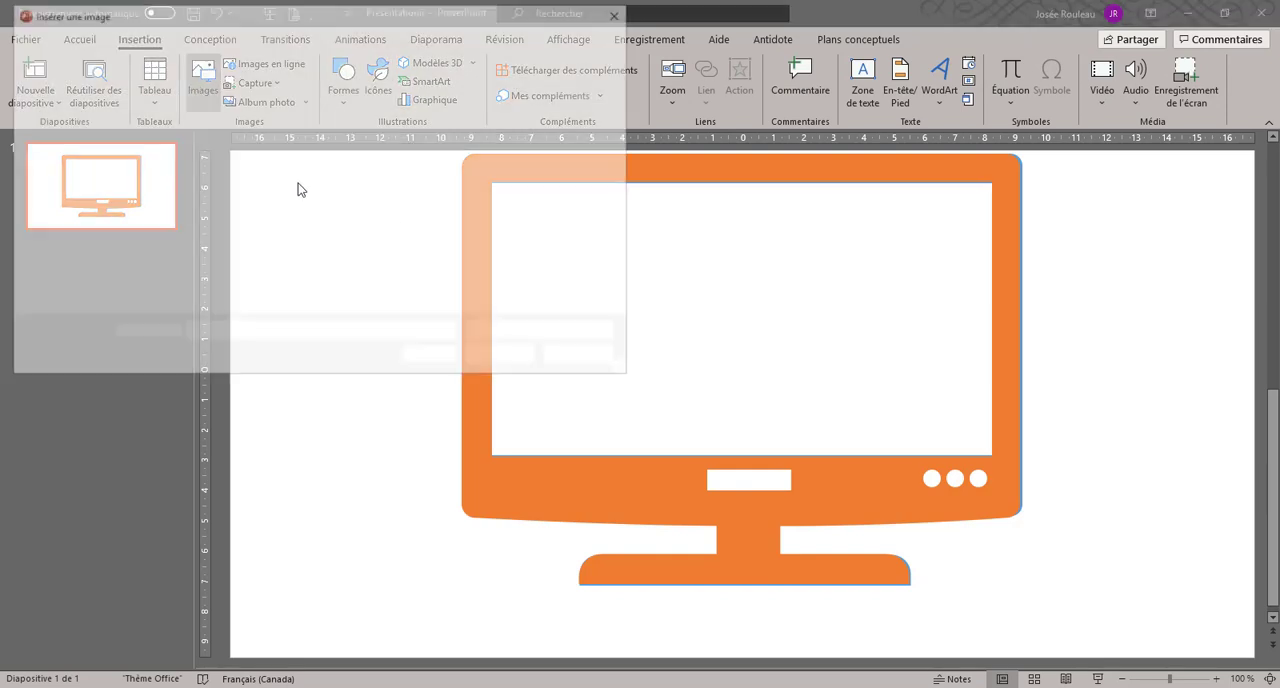
pyautogui.click(488, 155)
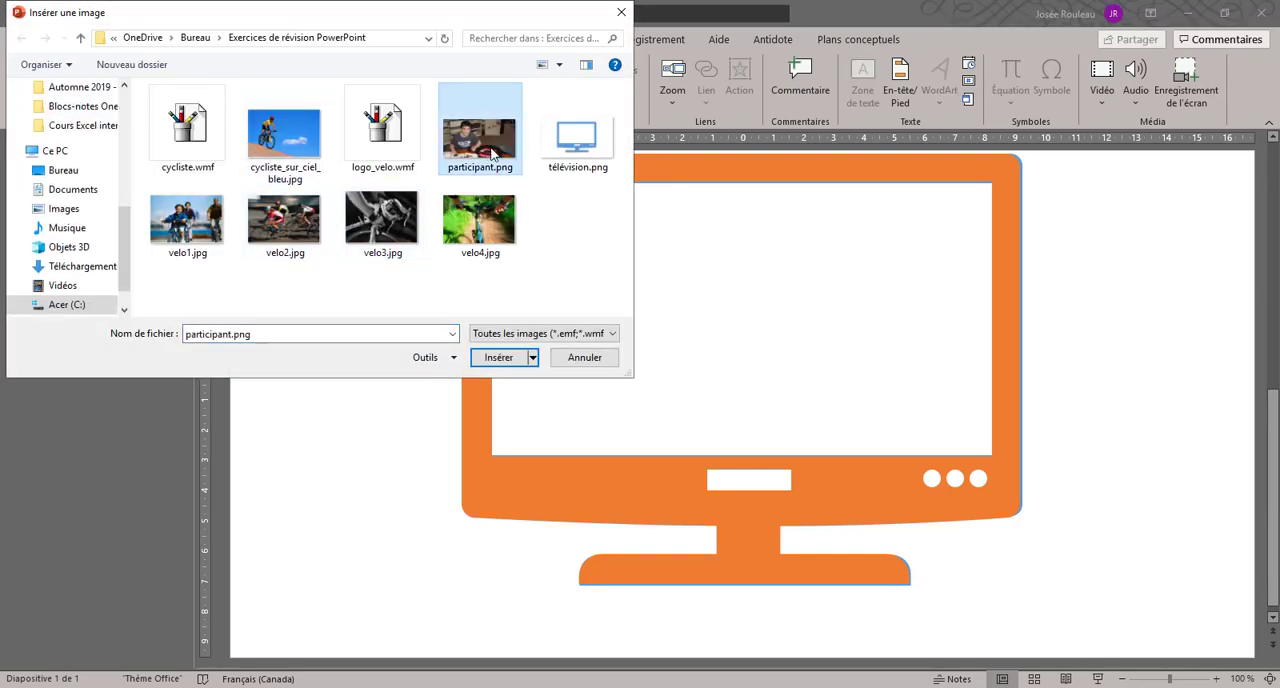
pyautogui.doubleClick(490, 149)
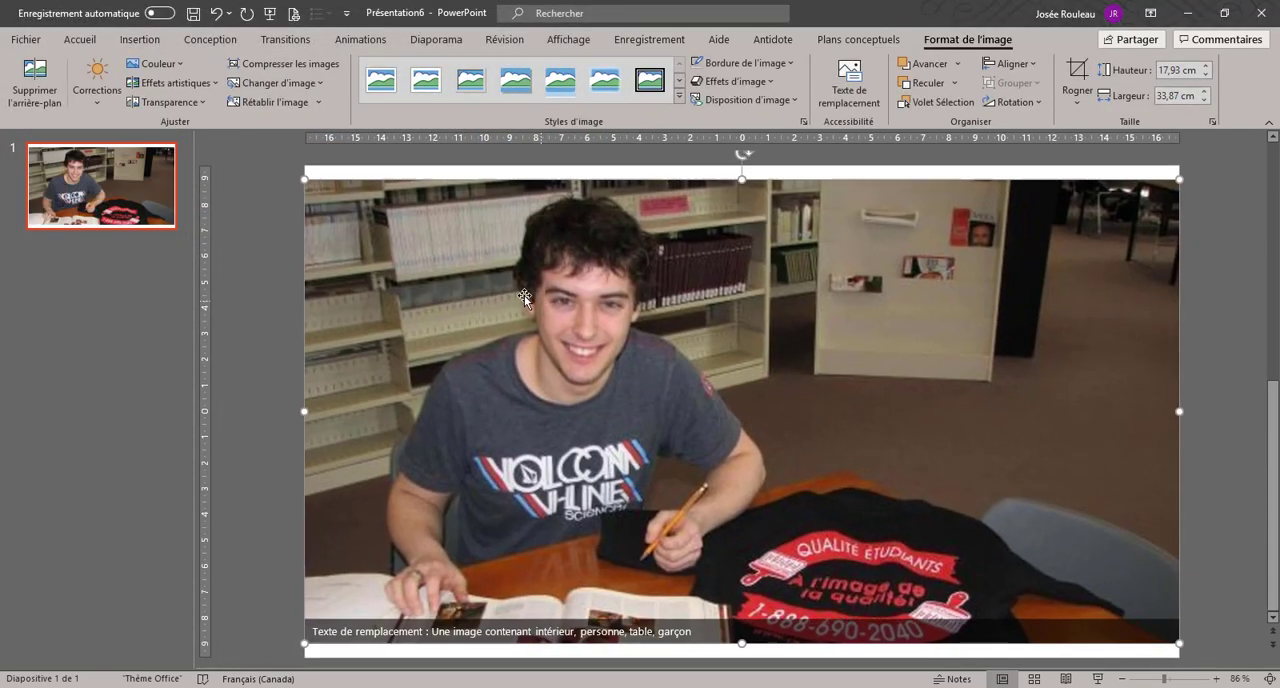
# Step: Scale the inserted photo down to about 9.52 cm high and 17.99 cm wide and position it over the television's screen opening
pyautogui.moveTo(304, 180); pyautogui.dragTo(582, 323)
pyautogui.moveTo(920, 434); pyautogui.dragTo(855, 350)
pyautogui.moveTo(1108, 552); pyautogui.dragTo(982, 485)
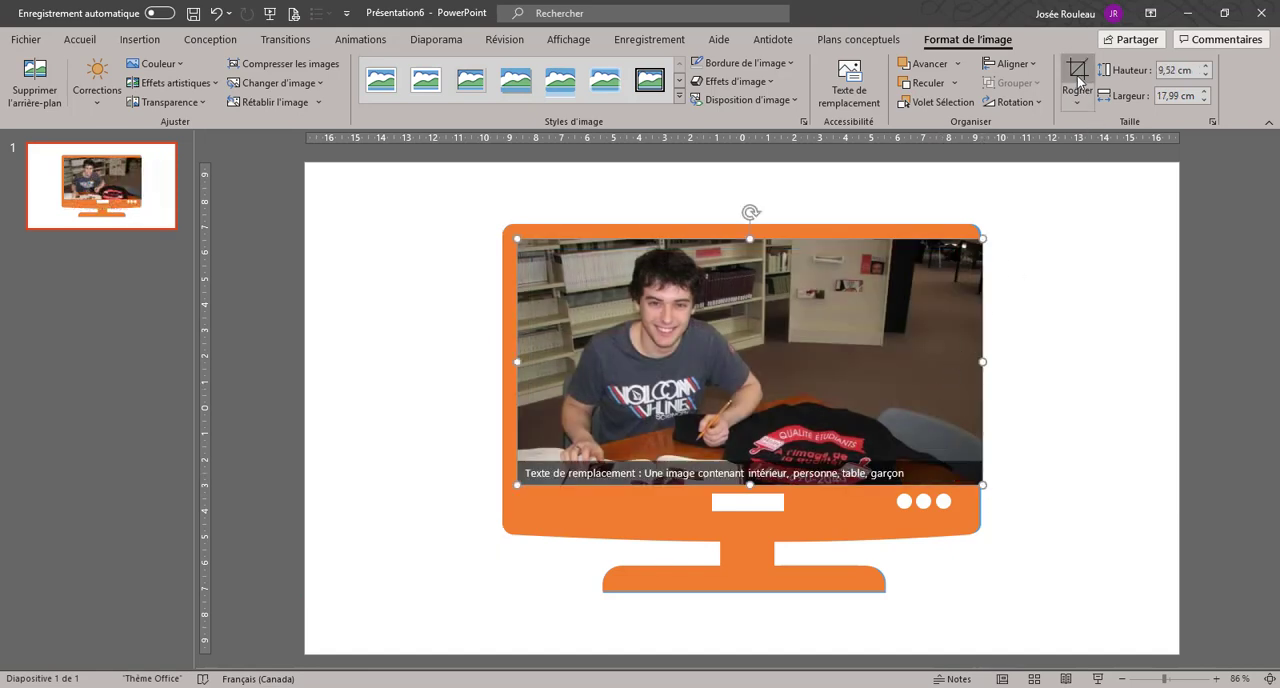